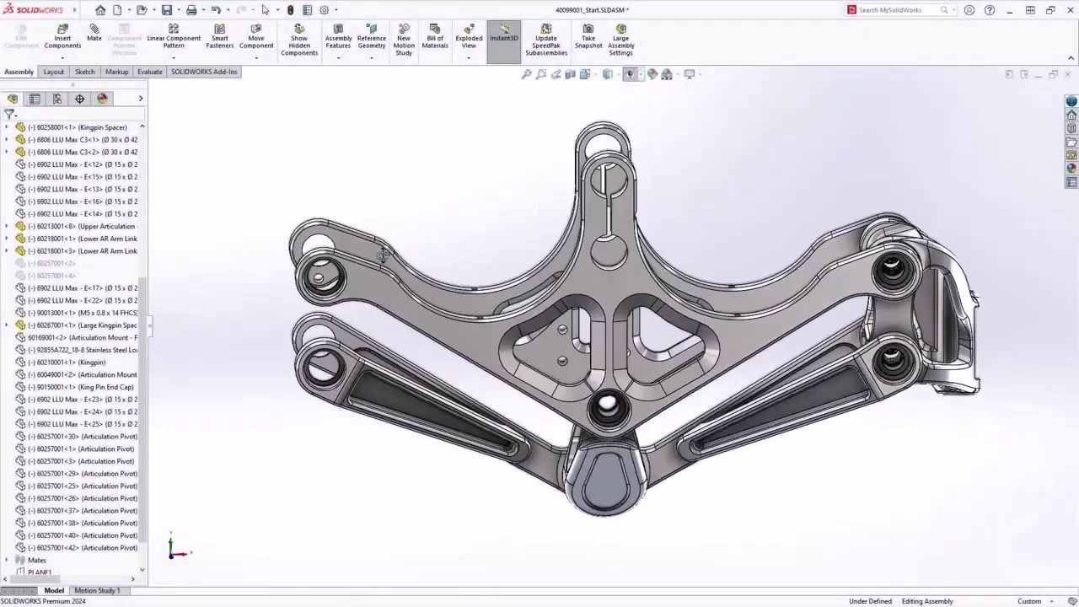
Step: Insert a floating UPRIGHT part using its Upright - Right - RX configuration
{"action": "key", "text": "s"}
{"action": "left_click", "coordinate": [357, 176]}
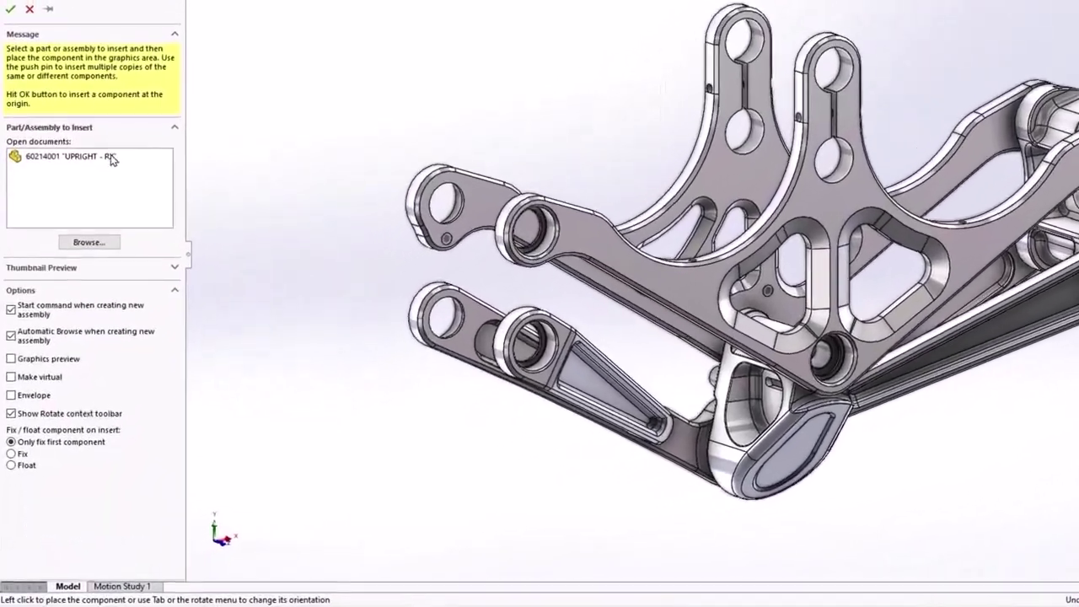
{"action": "left_click", "coordinate": [112, 160]}
{"action": "left_click", "coordinate": [135, 240]}
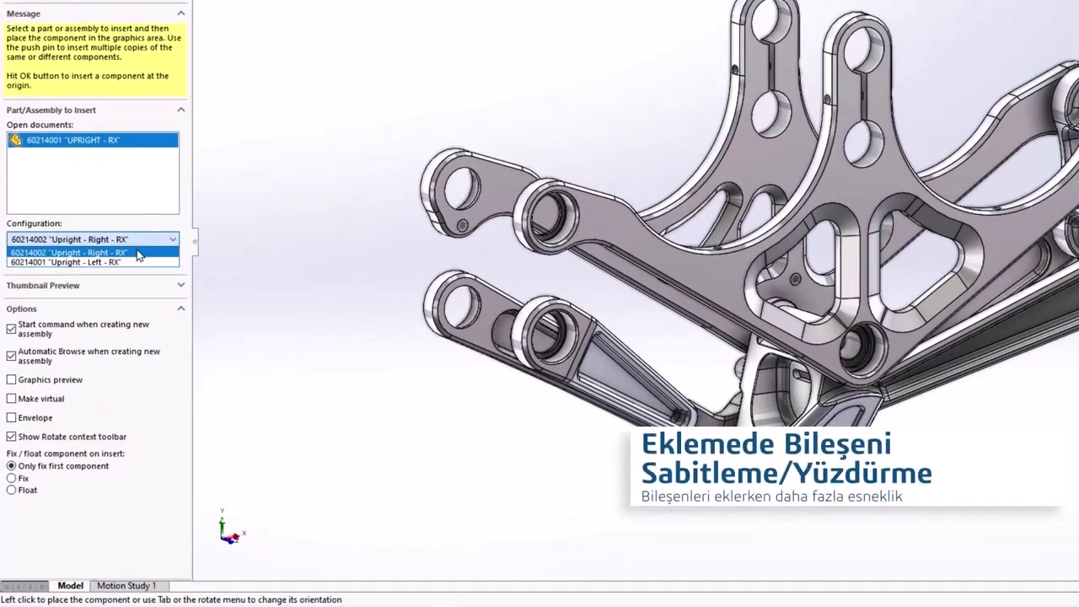
{"action": "left_click", "coordinate": [139, 253]}
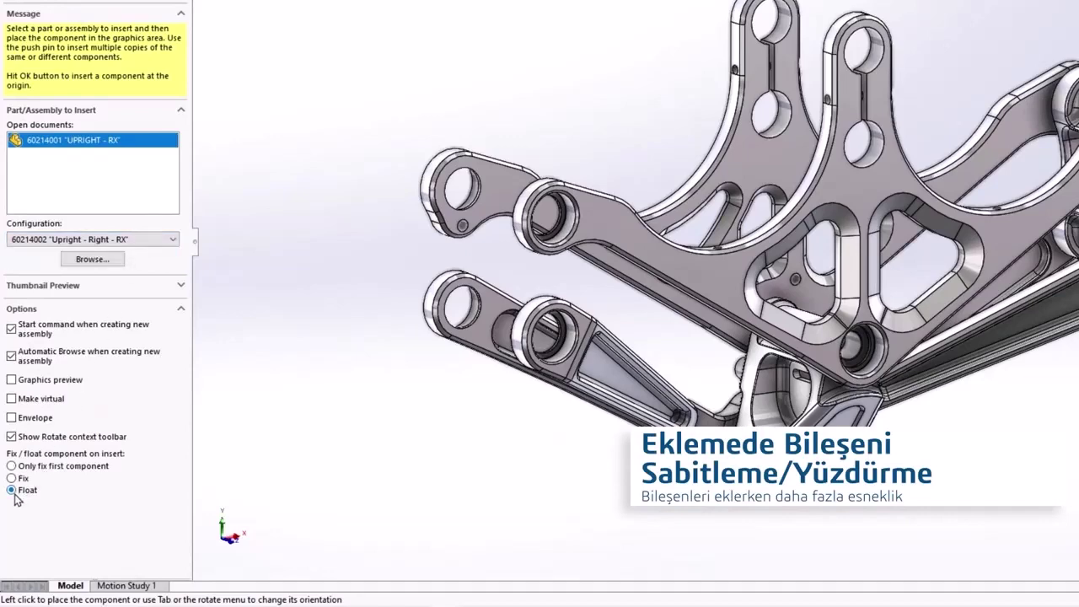
{"action": "left_click", "coordinate": [18, 4]}
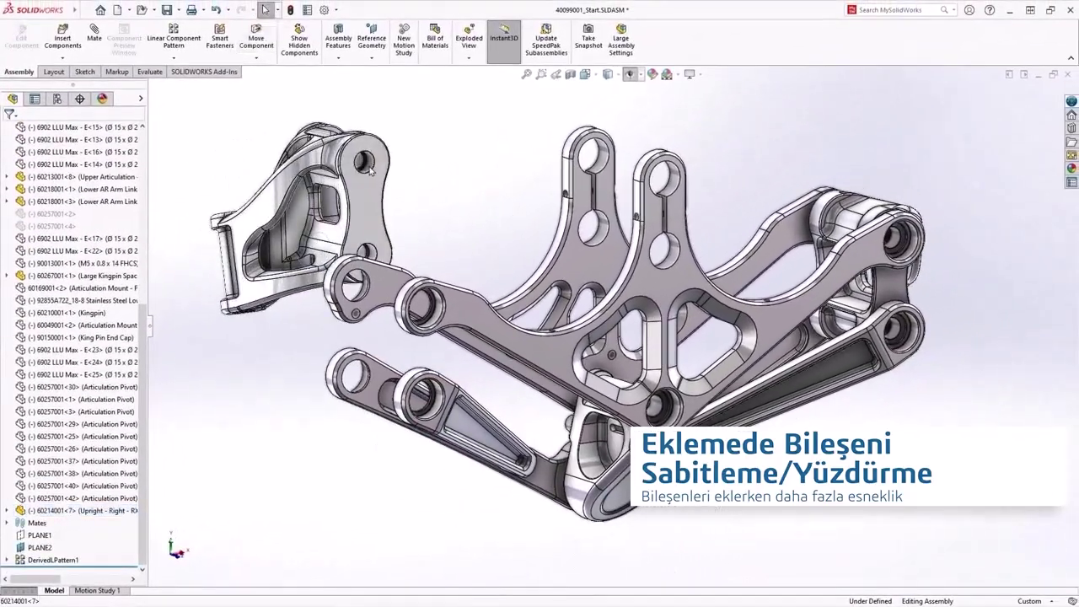
Step: Mate the new upright concentric with the arm hole
{"action": "left_click", "coordinate": [430, 305], "text": "ctrl"}
{"action": "left_click", "coordinate": [419, 294]}
{"action": "mouse_move", "coordinate": [422, 297]}
{"action": "middle_mouse_down"}
{"action": "mouse_move", "coordinate": [487, 158]}
{"action": "mouse_move", "coordinate": [335, 338]}
{"action": "middle_mouse_up"}
Step: Start an advanced Width mate, picking the upright's two side faces in its preview window
{"action": "left_click", "coordinate": [336, 337]}
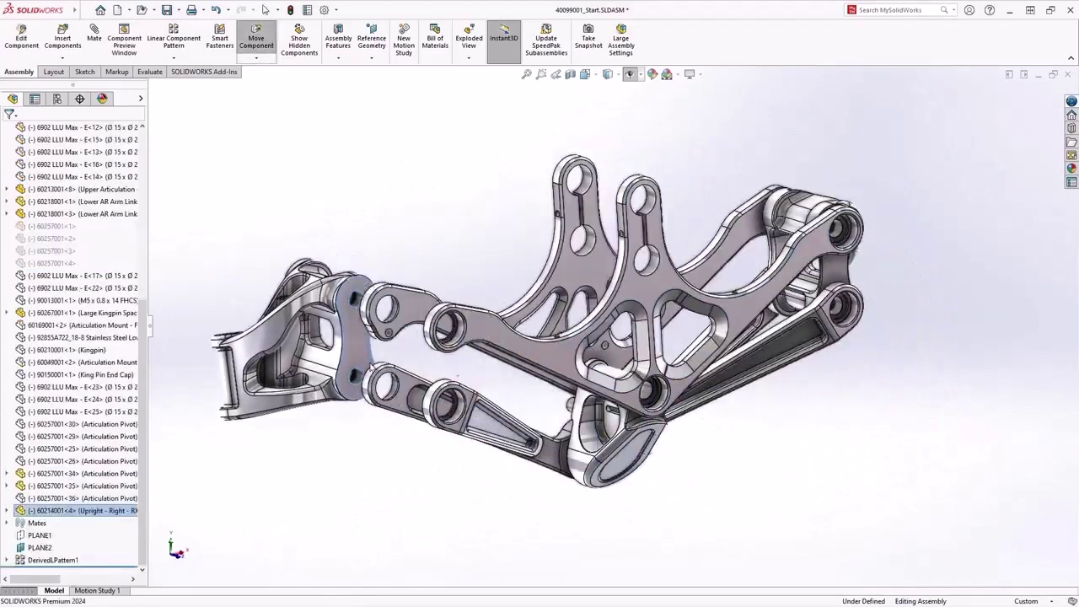
{"action": "left_click", "coordinate": [419, 303]}
{"action": "middle_click_drag", "start_coordinate": [419, 303], "coordinate": [444, 325]}
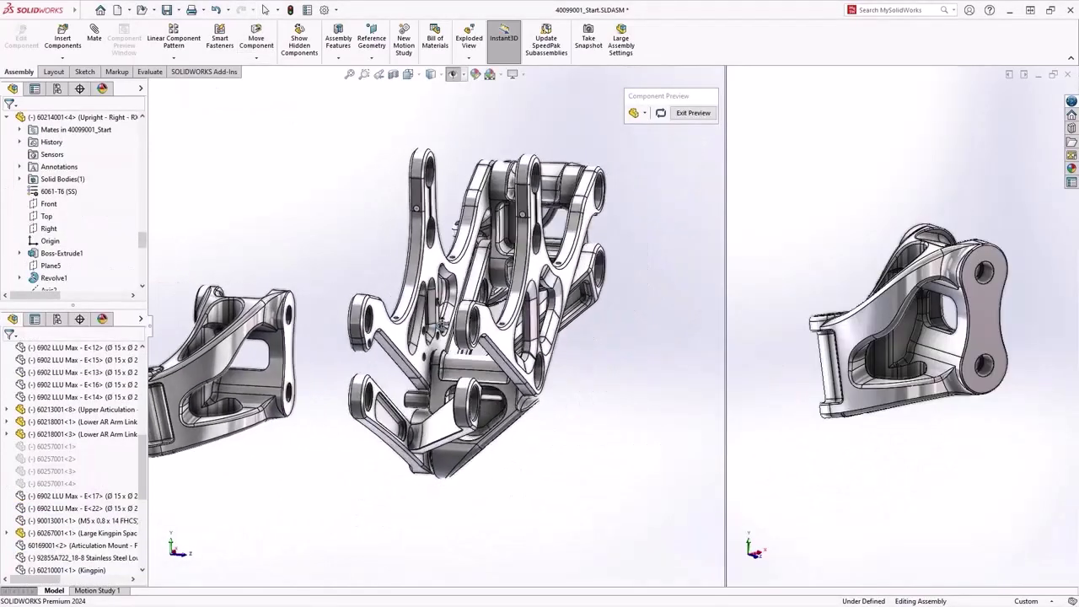
{"action": "key", "text": "s"}
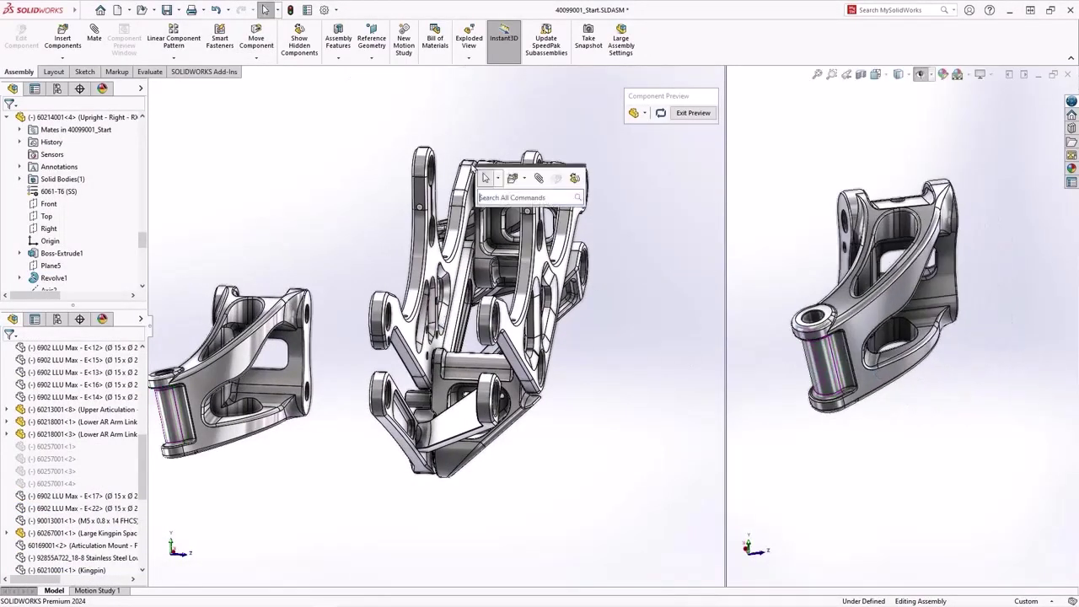
{"action": "left_click", "coordinate": [545, 175]}
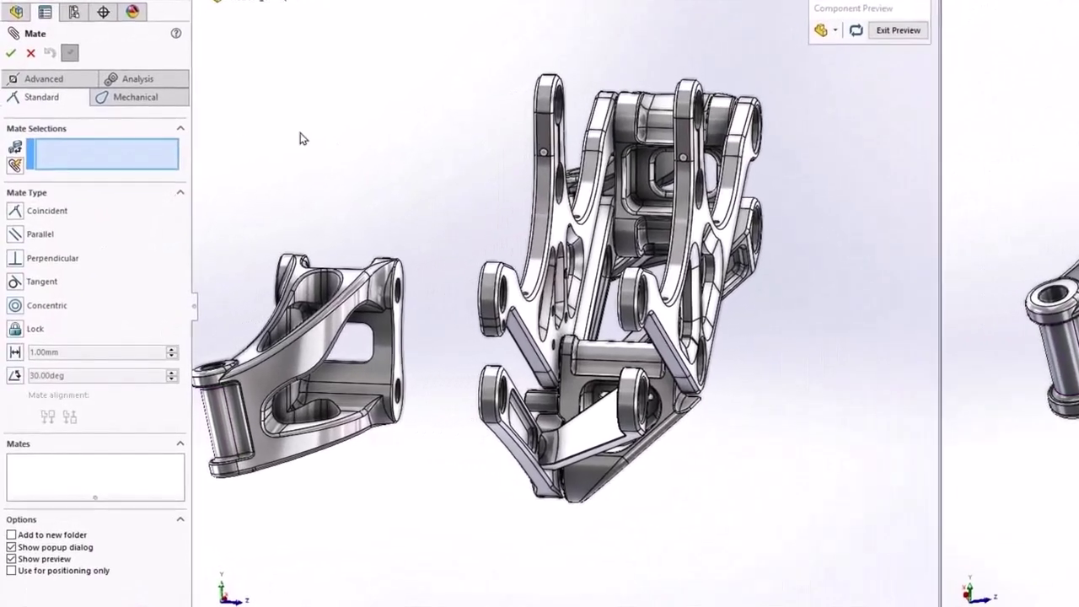
{"action": "left_click", "coordinate": [84, 80]}
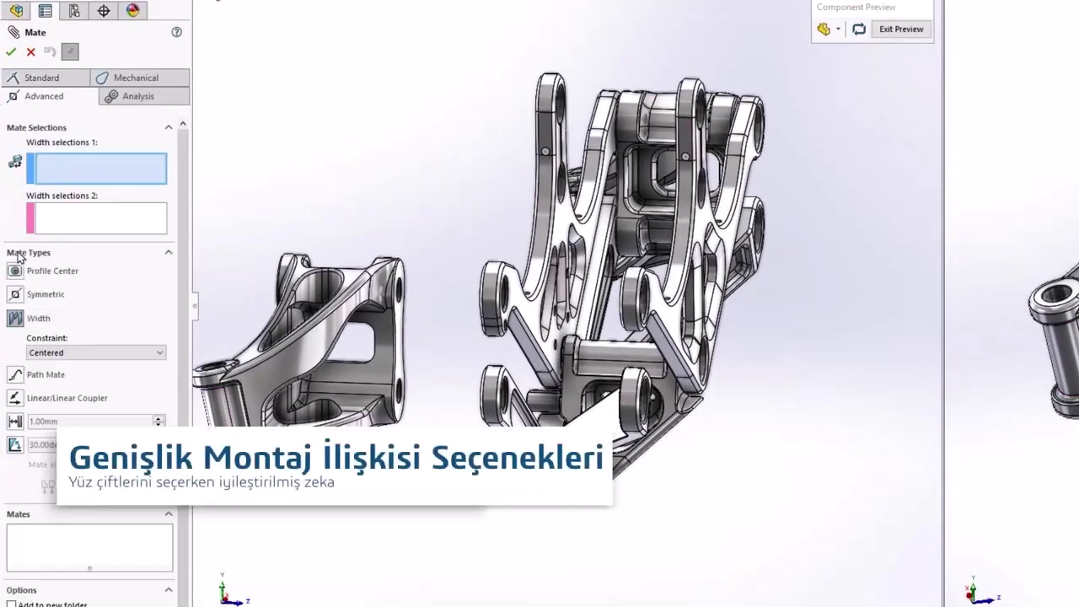
{"action": "left_click", "coordinate": [55, 357]}
{"action": "left_click", "coordinate": [46, 378]}
{"action": "left_click", "coordinate": [940, 281]}
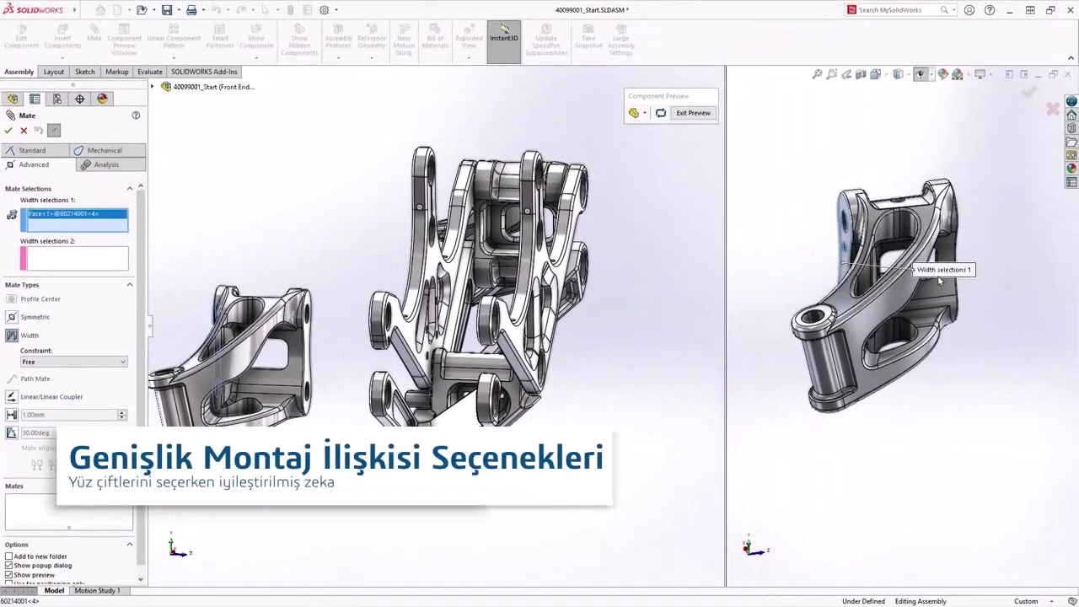
{"action": "middle_click_drag", "start_coordinate": [940, 281], "coordinate": [959, 241]}
{"action": "left_click", "coordinate": [960, 240]}
Step: Pick the two articulation link faces, set the width constraint to Centered, and accept
{"action": "mouse_move", "coordinate": [585, 285]}
{"action": "middle_mouse_down"}
{"action": "mouse_move", "coordinate": [567, 312]}
{"action": "mouse_move", "coordinate": [475, 318]}
{"action": "mouse_move", "coordinate": [438, 279]}
{"action": "middle_mouse_up"}
{"action": "left_click", "coordinate": [568, 313]}
{"action": "left_click", "coordinate": [430, 272]}
{"action": "middle_click_drag", "start_coordinate": [844, 270], "coordinate": [811, 246]}
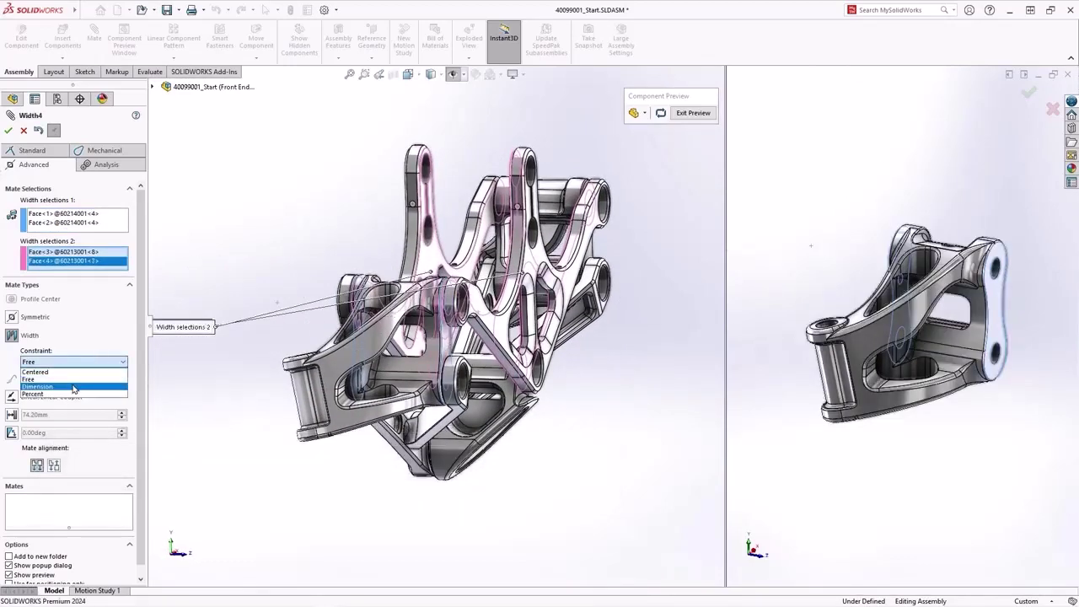
{"action": "left_click", "coordinate": [74, 387]}
{"action": "left_click", "coordinate": [62, 362]}
{"action": "left_click", "coordinate": [62, 372]}
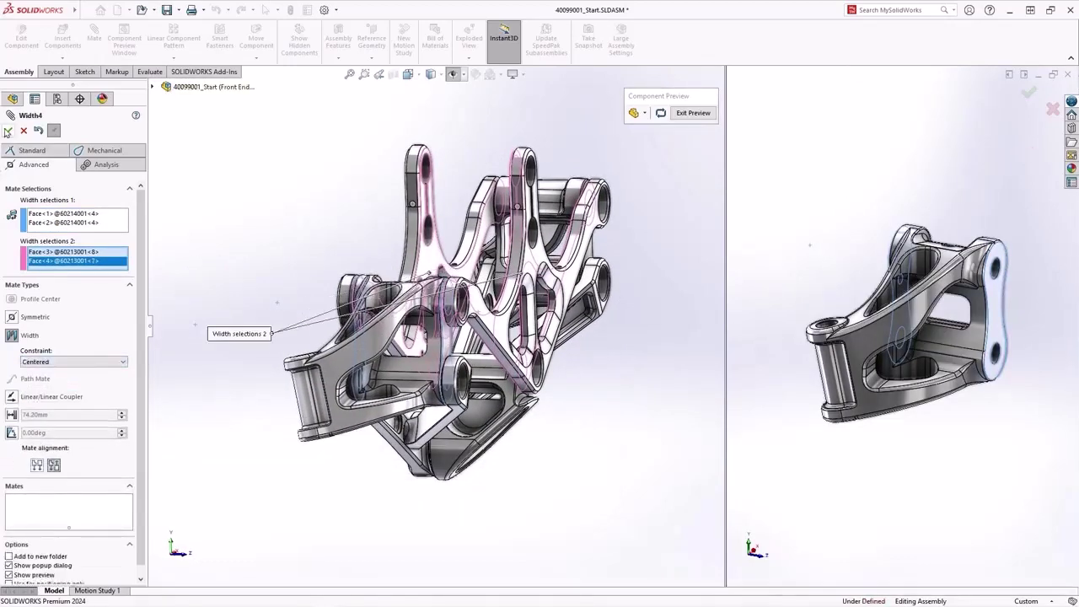
{"action": "left_click", "coordinate": [8, 130]}
{"action": "left_click", "coordinate": [8, 131]}
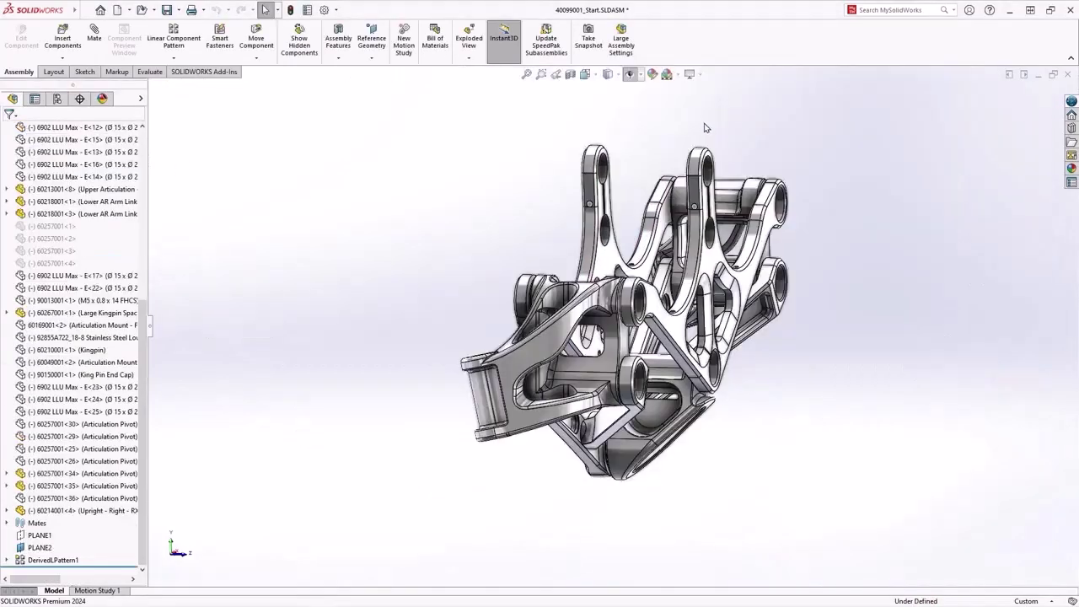
{"action": "middle_click_drag", "start_coordinate": [707, 128], "coordinate": [627, 115]}
Step: Preview 40099001.STEP in the import filter and import only component 60213001_60213001<1>
{"action": "key", "text": "ctrl+o"}
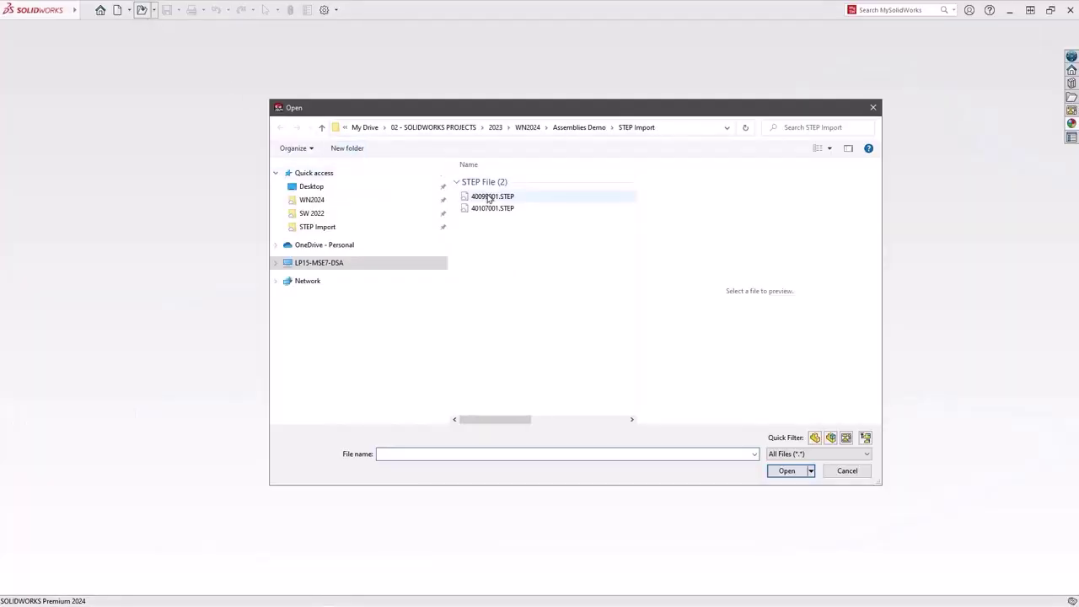
{"action": "left_click", "coordinate": [489, 199]}
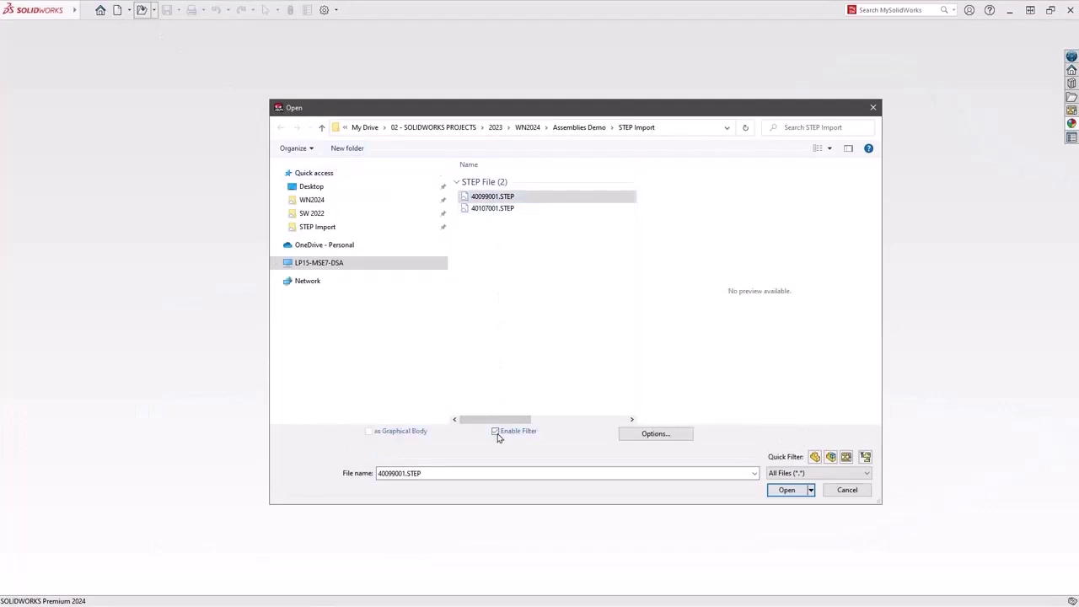
{"action": "left_click", "coordinate": [785, 489]}
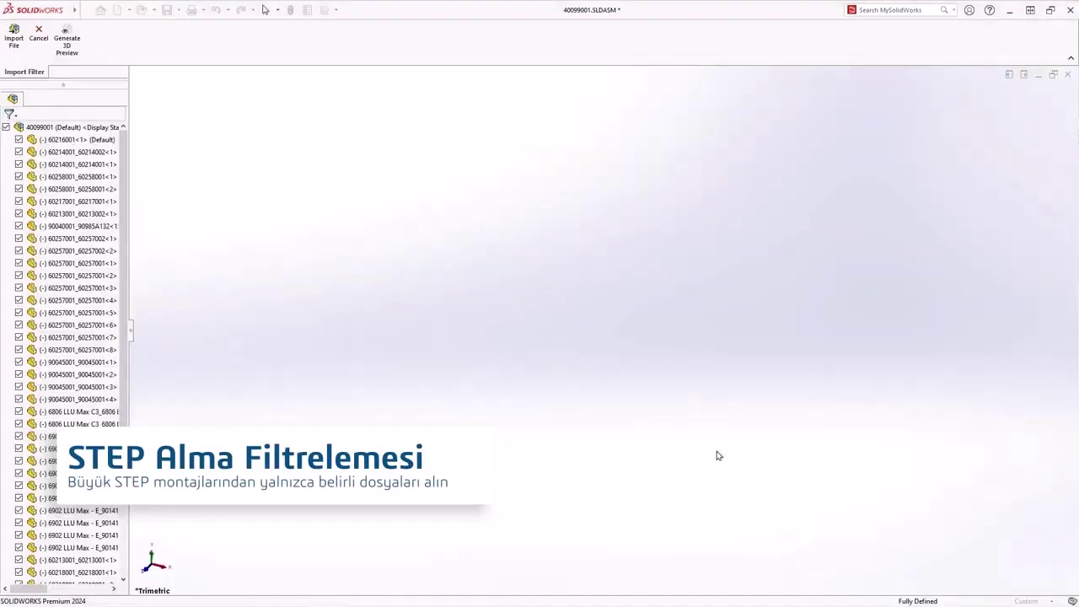
{"action": "left_click", "coordinate": [73, 50]}
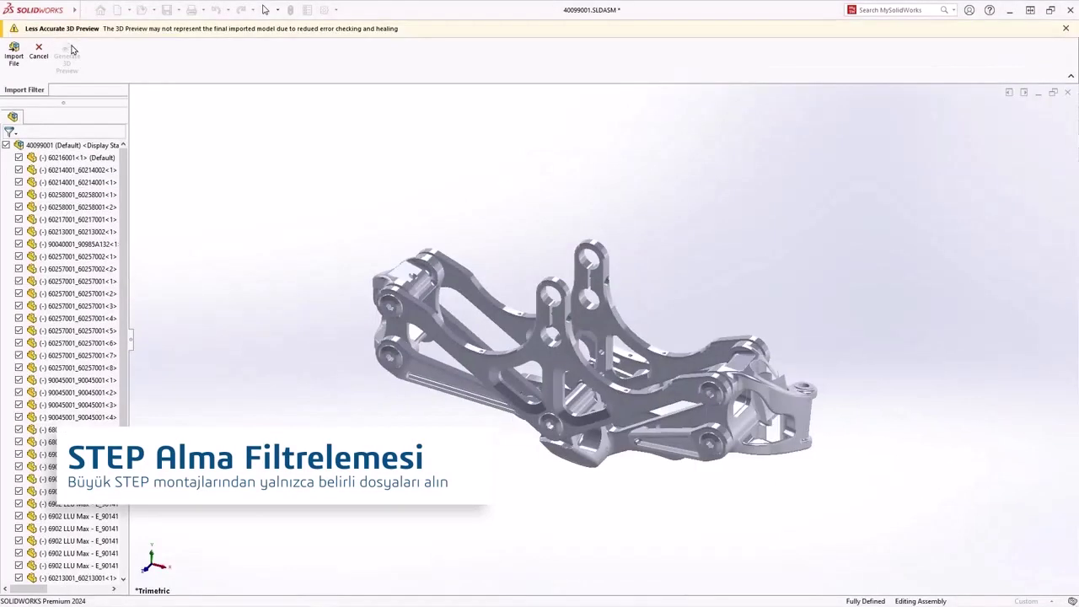
{"action": "middle_click_drag", "start_coordinate": [236, 296], "coordinate": [307, 238]}
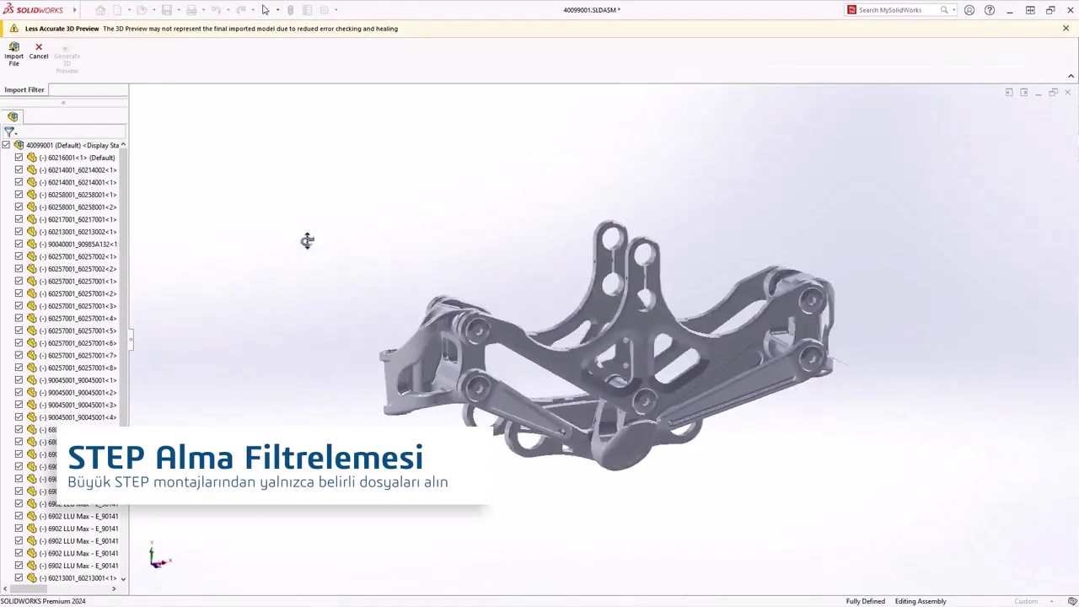
{"action": "left_click", "coordinate": [7, 145]}
{"action": "left_click_drag", "start_coordinate": [122, 160], "coordinate": [124, 253]}
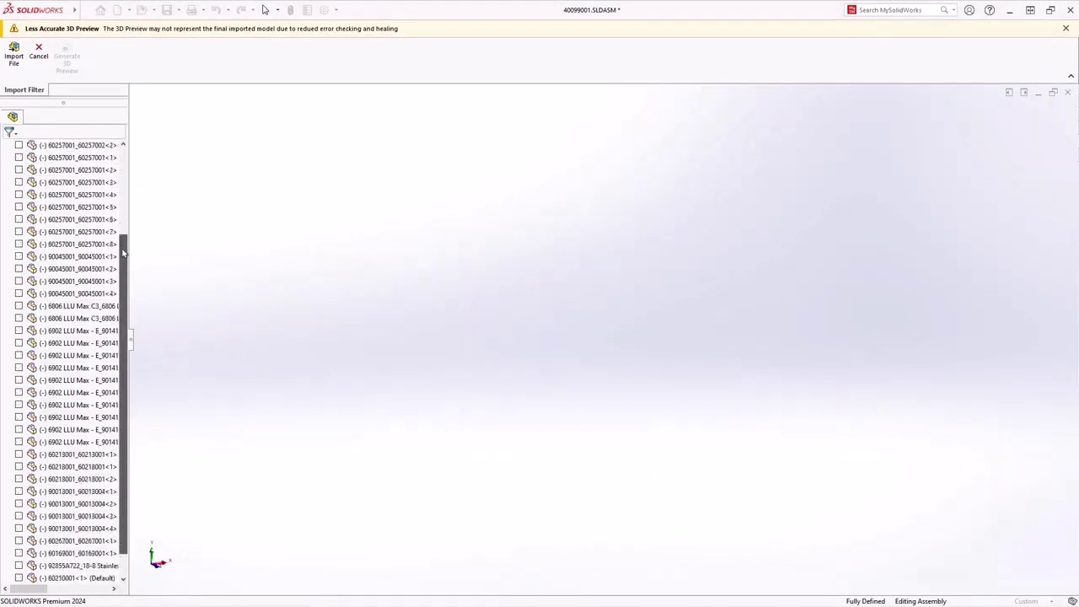
{"action": "left_click", "coordinate": [18, 454]}
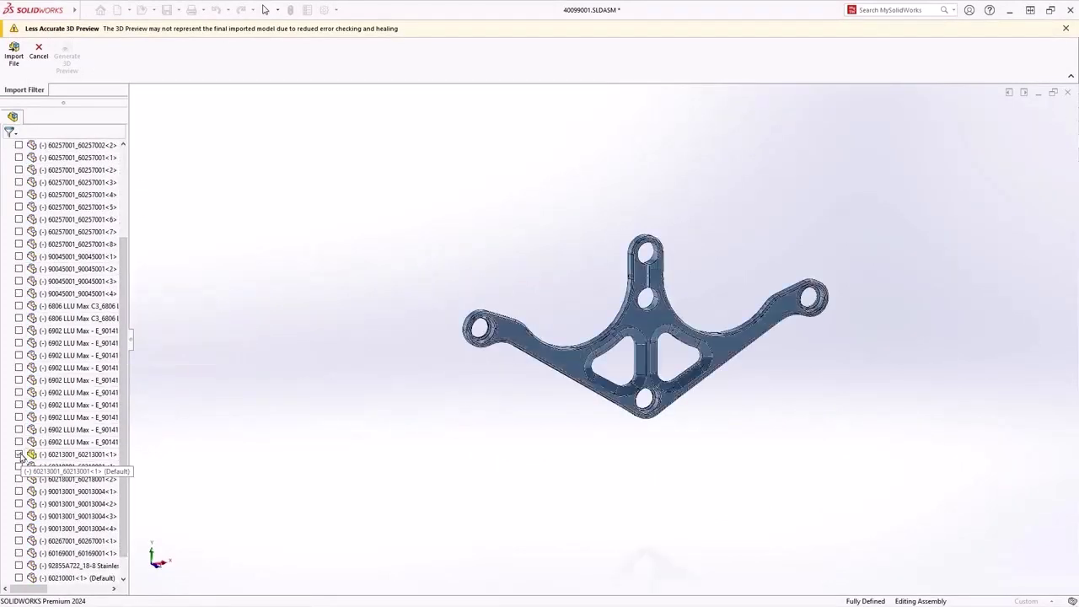
{"action": "left_click", "coordinate": [22, 61]}
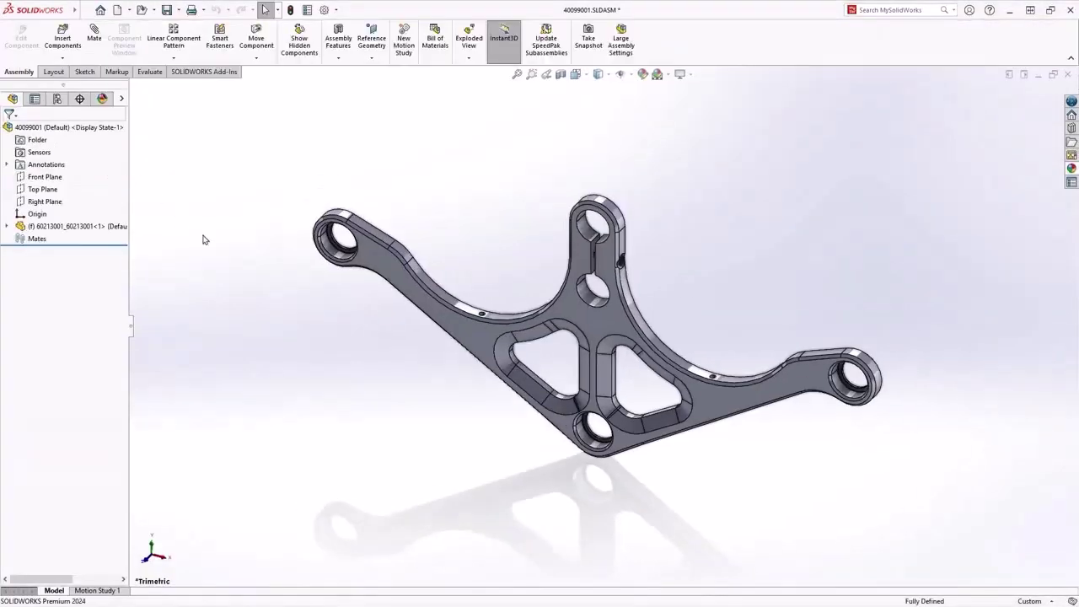
{"action": "middle_click_drag", "start_coordinate": [203, 239], "coordinate": [322, 197]}
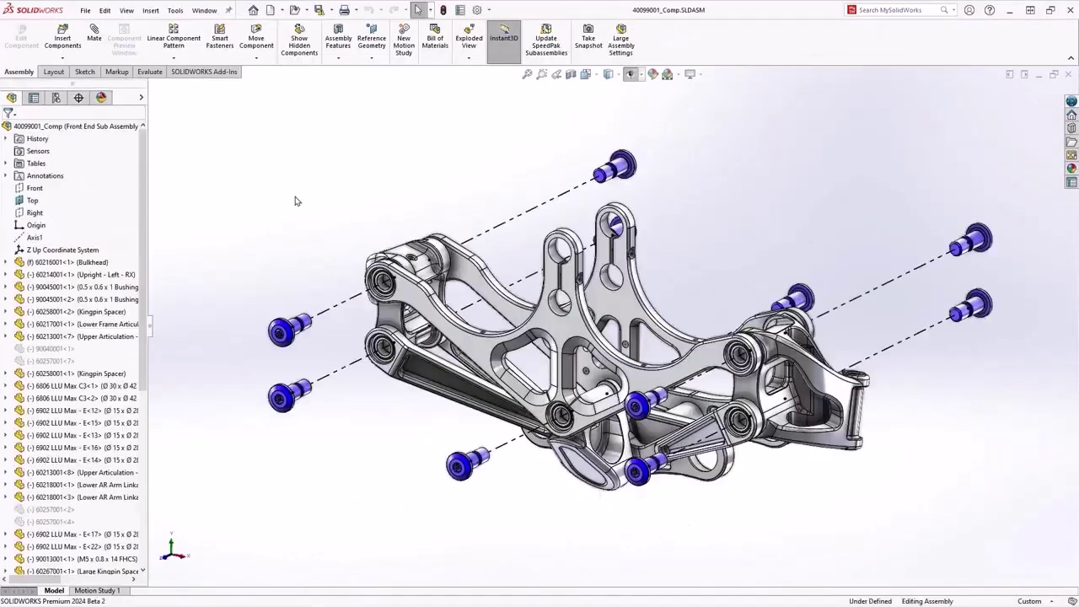
Step: Save 40099001_Comp as a SolidWorks 2022 Assembly in SW 2022, including all referenced components
{"action": "left_click", "coordinate": [85, 12]}
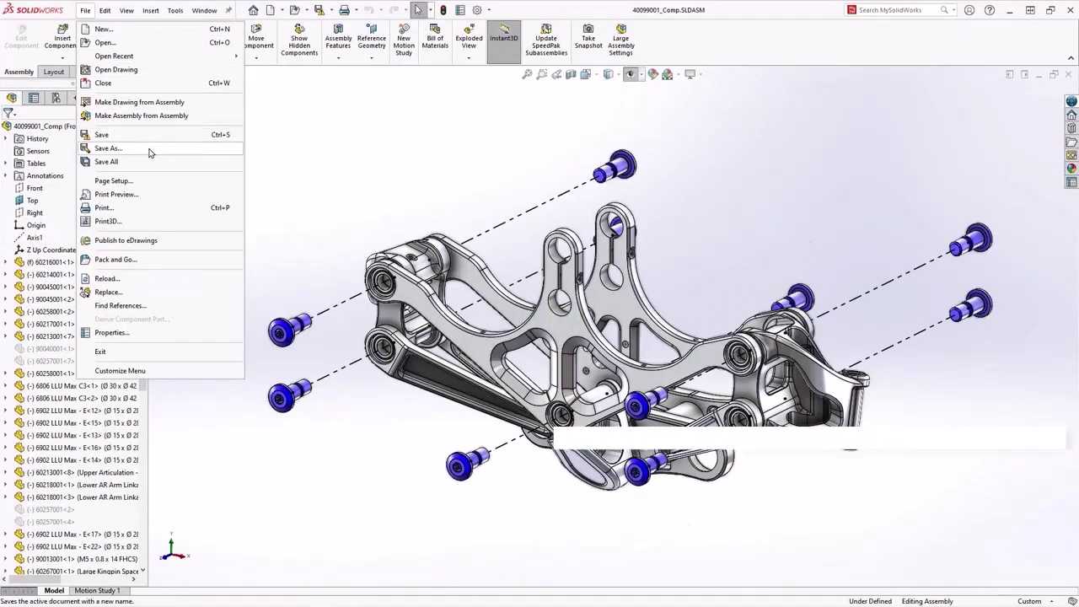
{"action": "left_click", "coordinate": [118, 148]}
{"action": "left_click", "coordinate": [291, 210]}
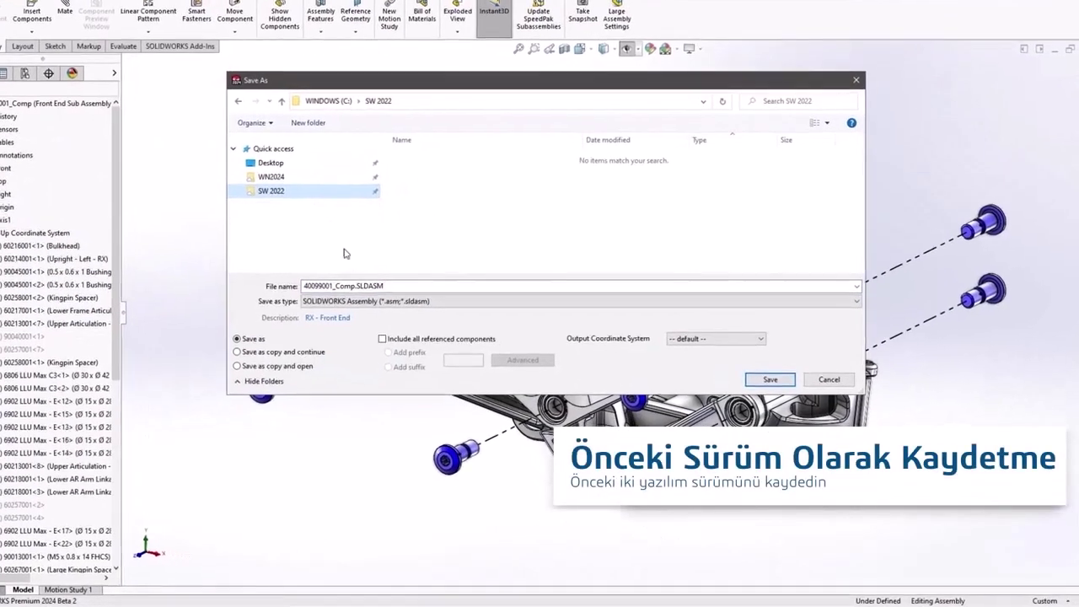
{"action": "left_click", "coordinate": [379, 314]}
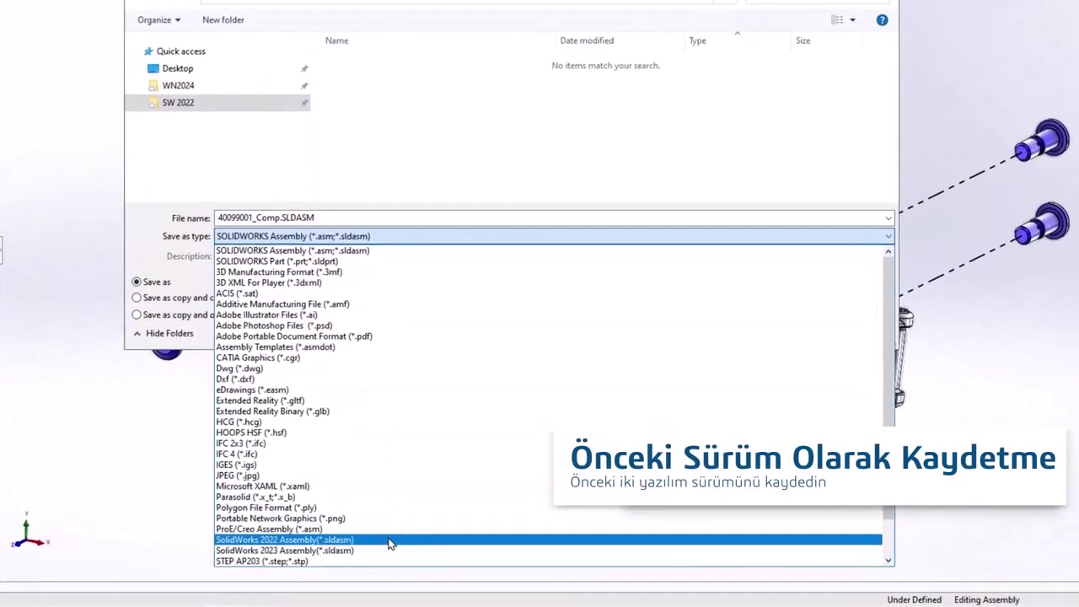
{"action": "left_click", "coordinate": [390, 543]}
{"action": "left_click", "coordinate": [313, 283]}
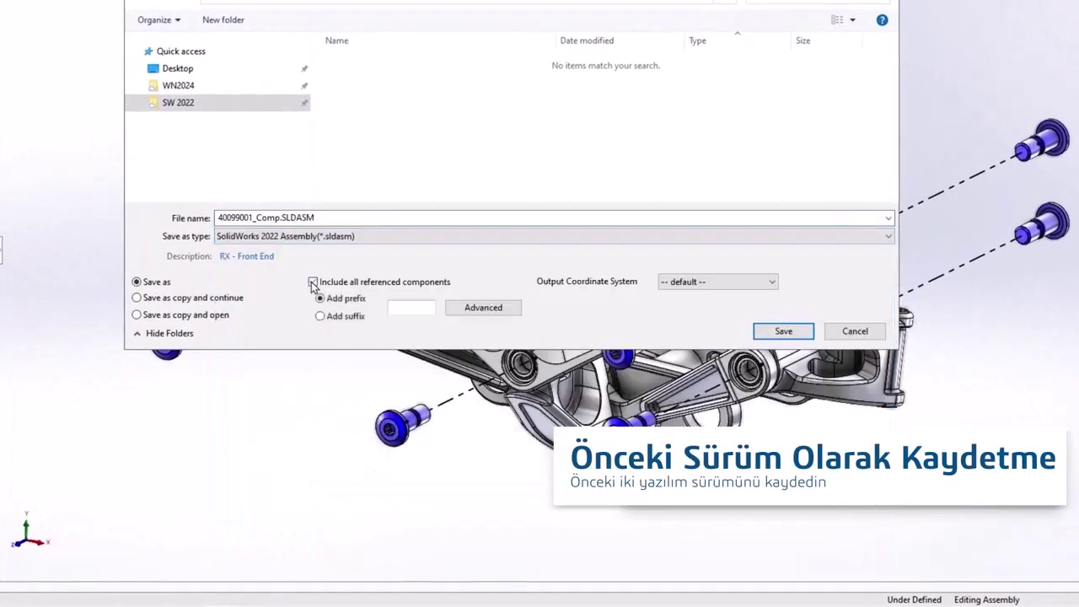
{"action": "left_click", "coordinate": [783, 331]}
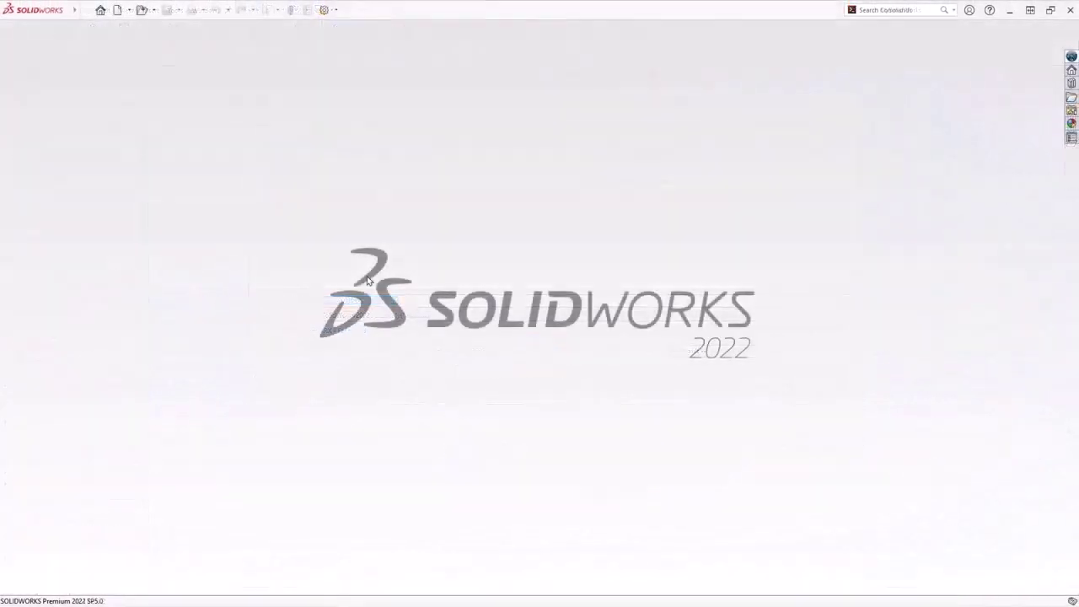
Step: Open 40099001_Comp.SLDASM from the SW 2022 folder
{"action": "left_click", "coordinate": [142, 10]}
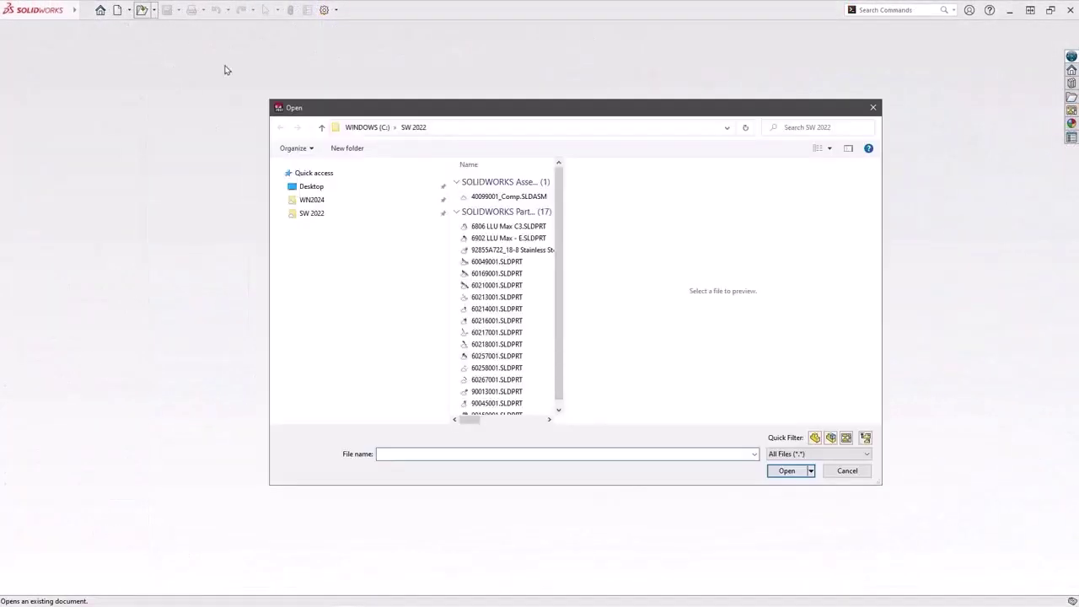
{"action": "left_click", "coordinate": [475, 198]}
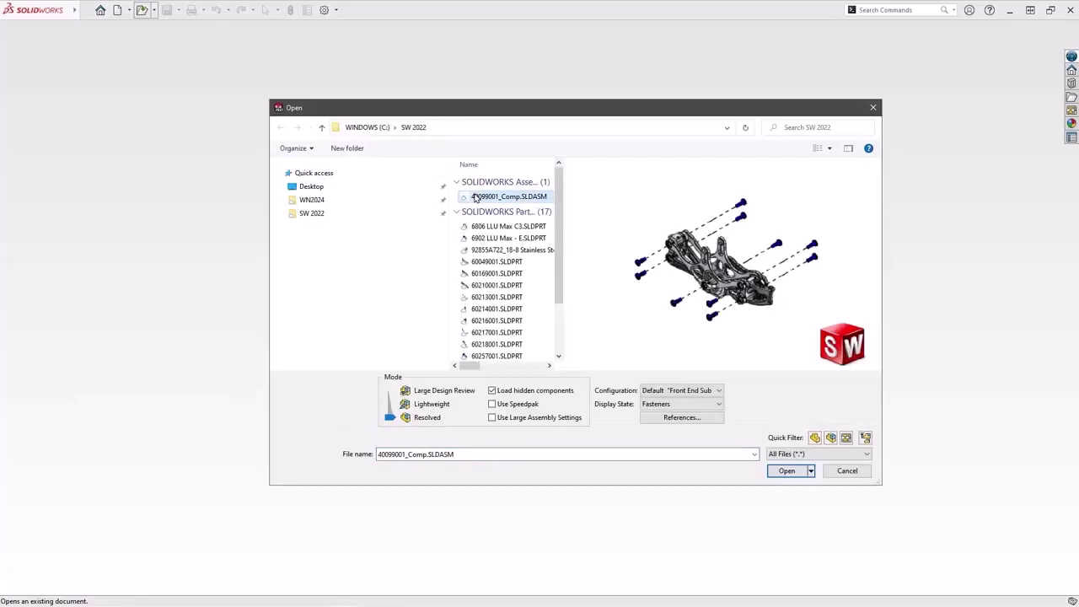
{"action": "left_click", "coordinate": [792, 473]}
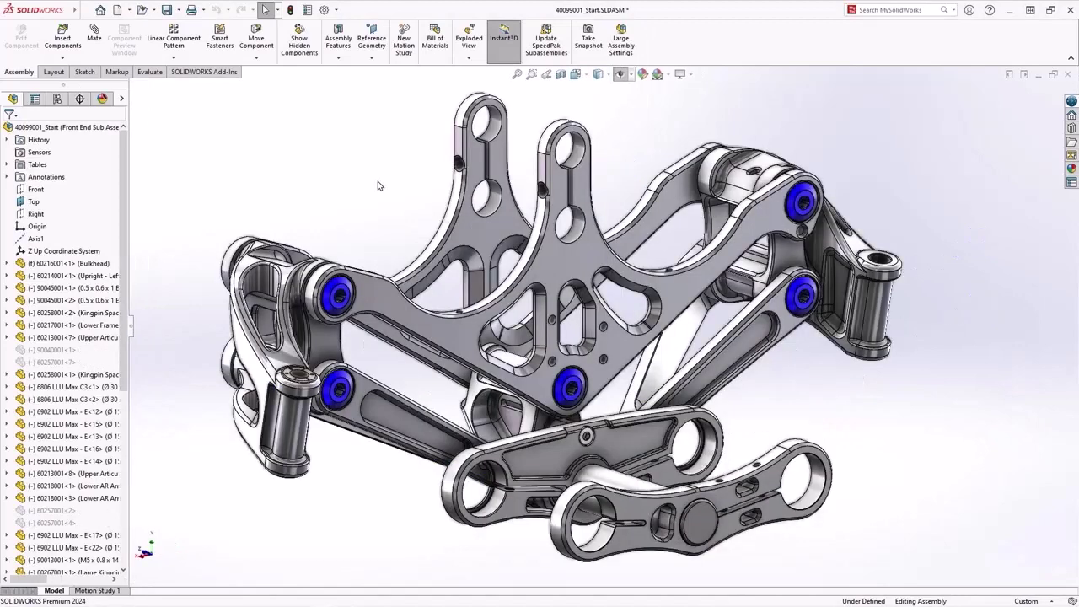
Step: Run Defeature via the 'sef' search using the geometry-simplifying method
{"action": "type", "text": "s"}
{"action": "type", "text": "ef"}
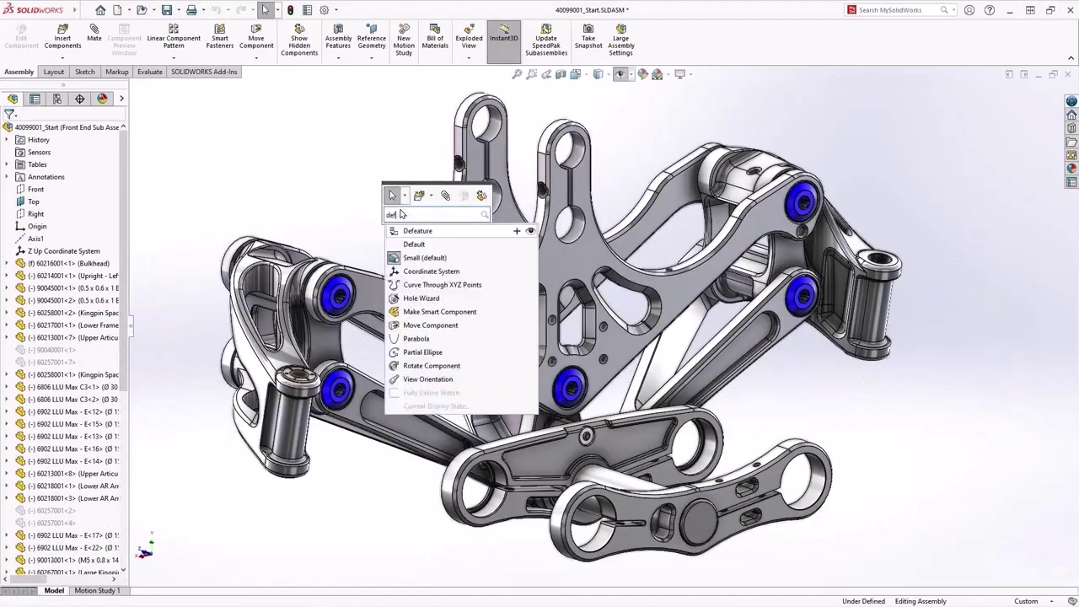
{"action": "left_click", "coordinate": [417, 231]}
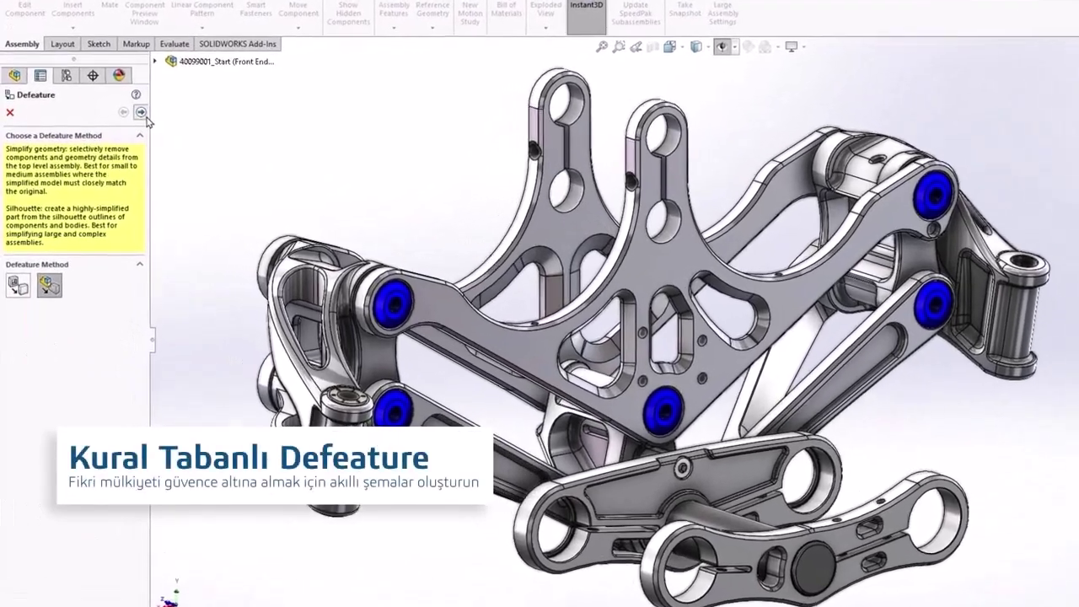
{"action": "left_click", "coordinate": [129, 123]}
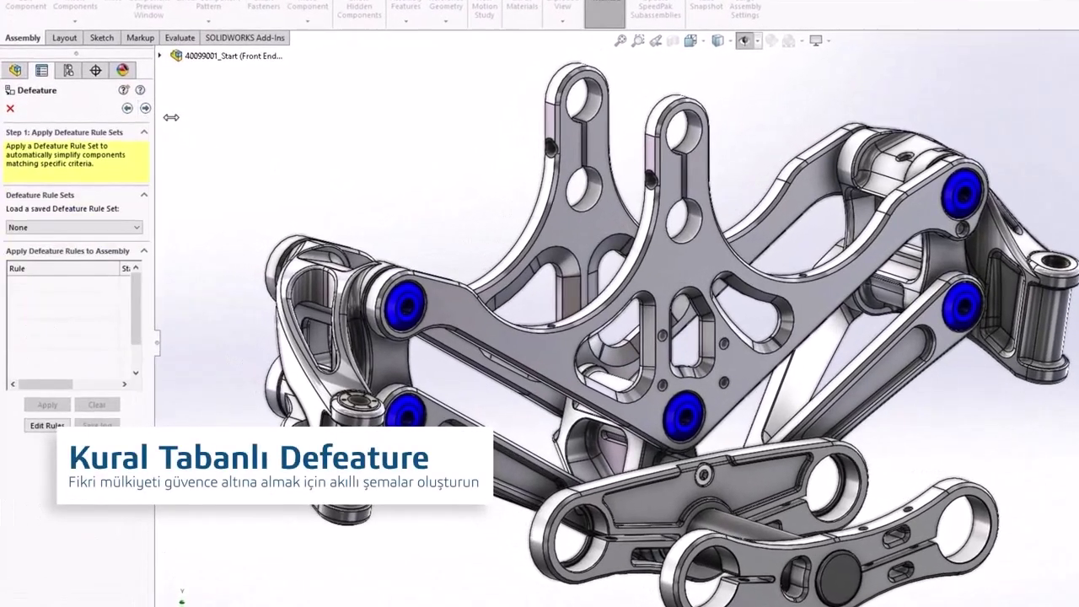
{"action": "left_click_drag", "start_coordinate": [171, 117], "coordinate": [353, 127]}
Step: Load the IP Classification Rule set, review its rules unchanged, and apply it
{"action": "left_click", "coordinate": [335, 209]}
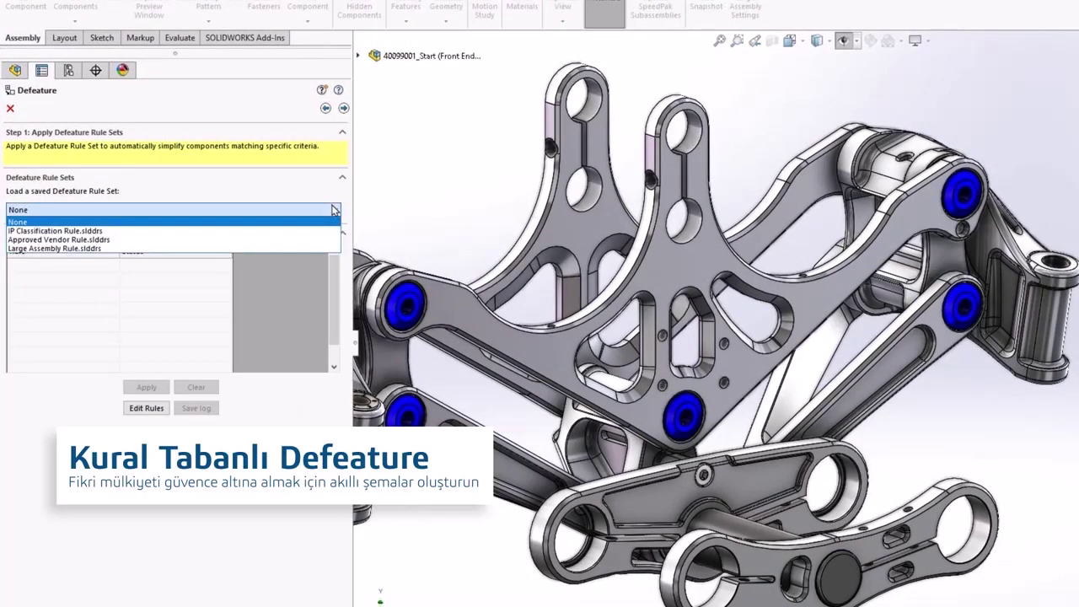
{"action": "left_click", "coordinate": [283, 231]}
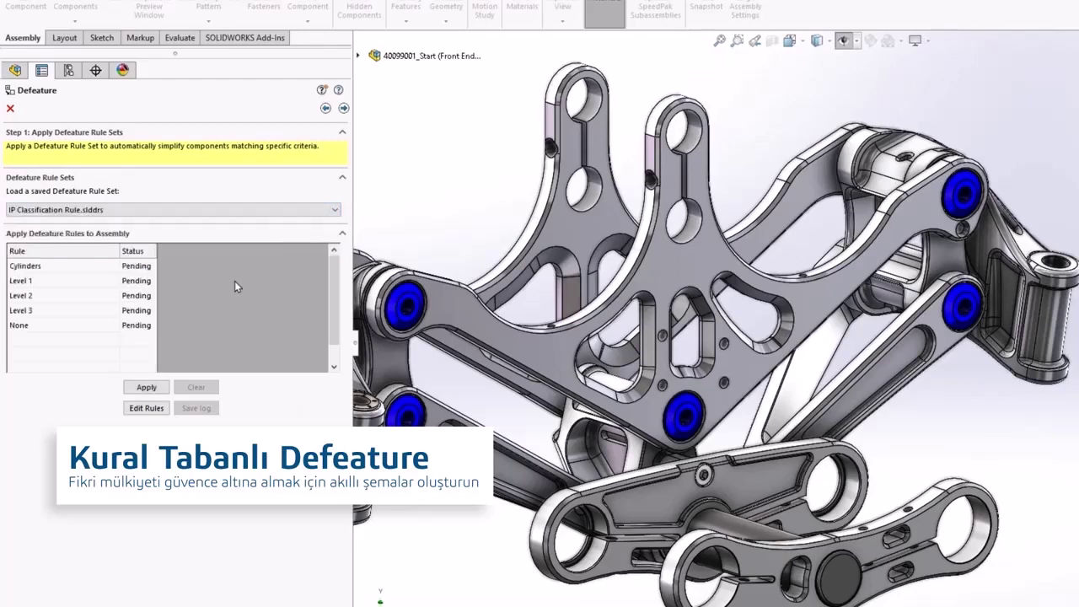
{"action": "left_click", "coordinate": [147, 407]}
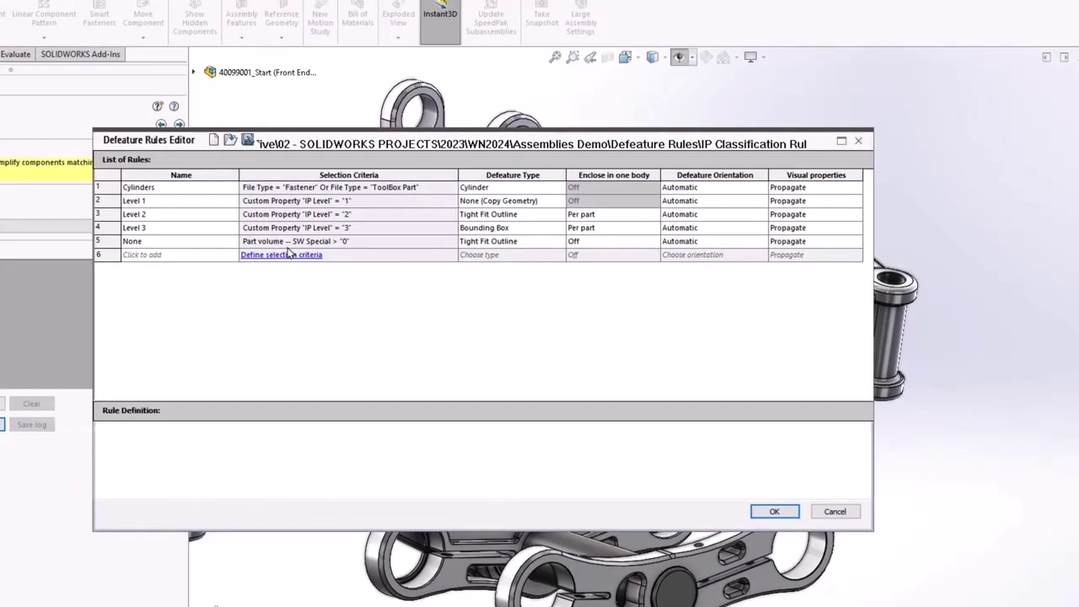
{"action": "left_click", "coordinate": [769, 511]}
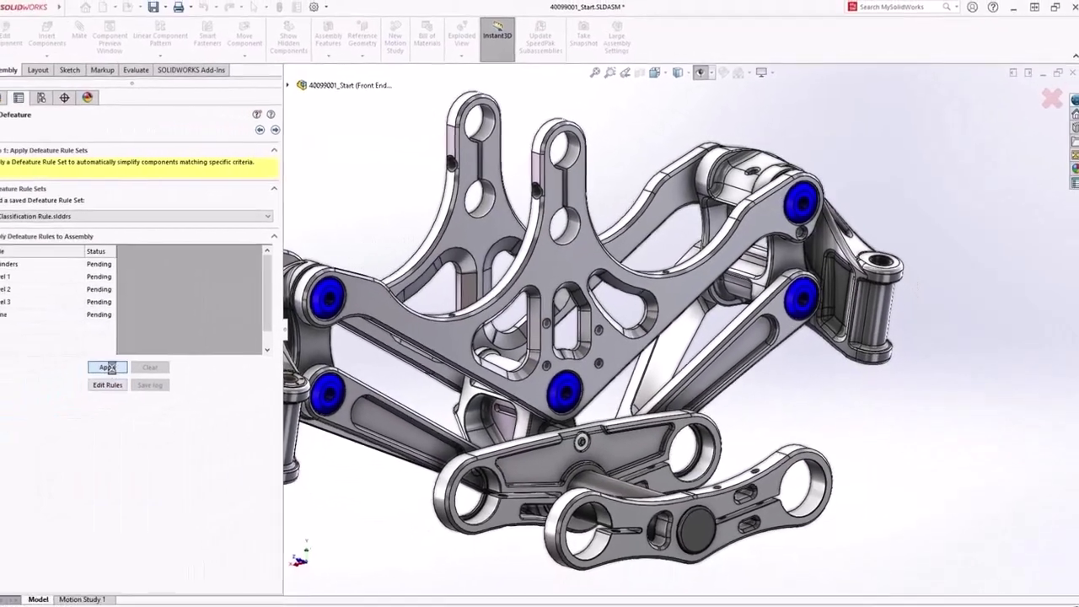
{"action": "left_click", "coordinate": [126, 363]}
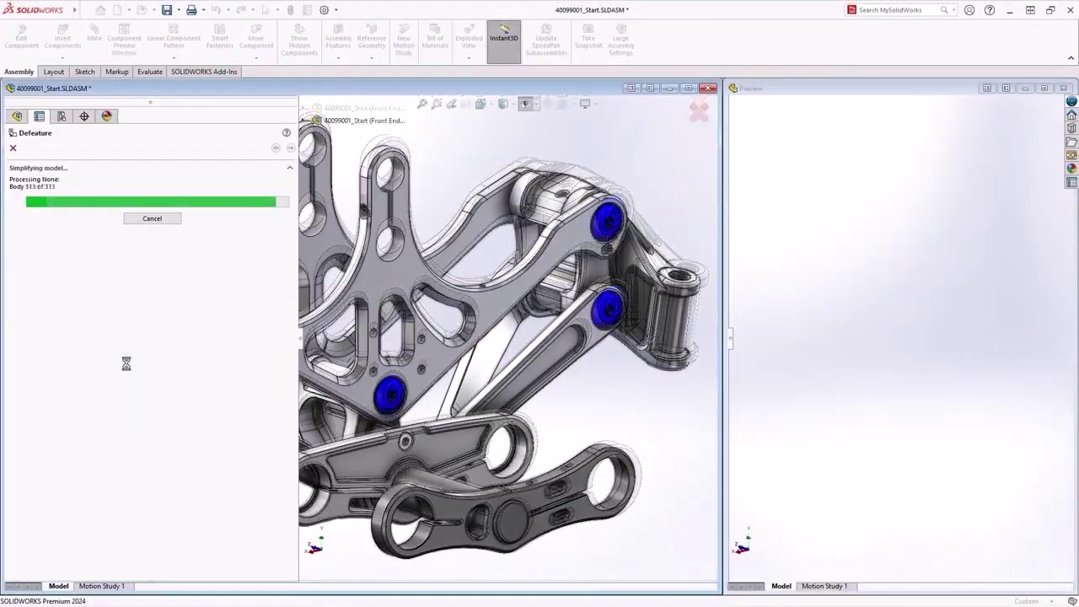
{"action": "left_click", "coordinate": [298, 340]}
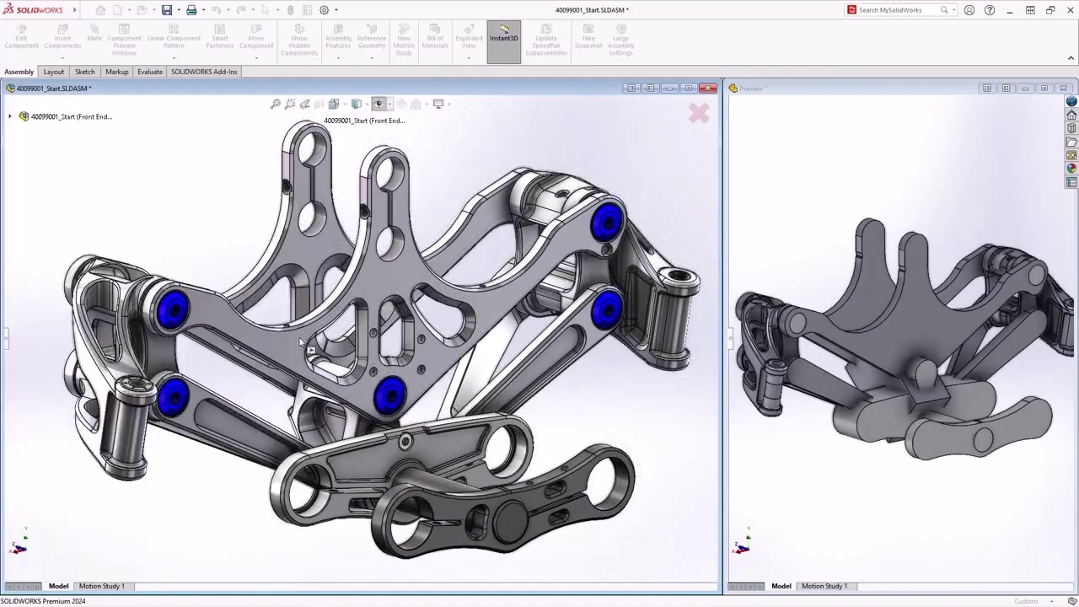
{"action": "mouse_move", "coordinate": [354, 169]}
{"action": "middle_mouse_down"}
{"action": "mouse_move", "coordinate": [373, 300]}
{"action": "mouse_move", "coordinate": [293, 151]}
{"action": "middle_mouse_up"}
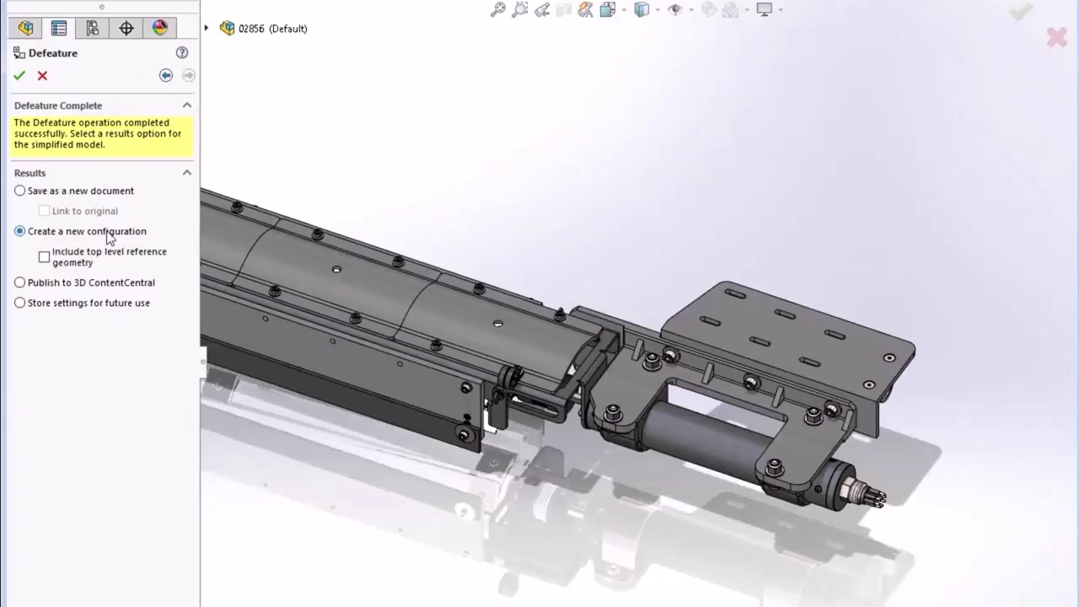
Step: Keep the result as a Default_defeature configuration and reactivate the Default configuration
{"action": "left_click", "coordinate": [20, 77]}
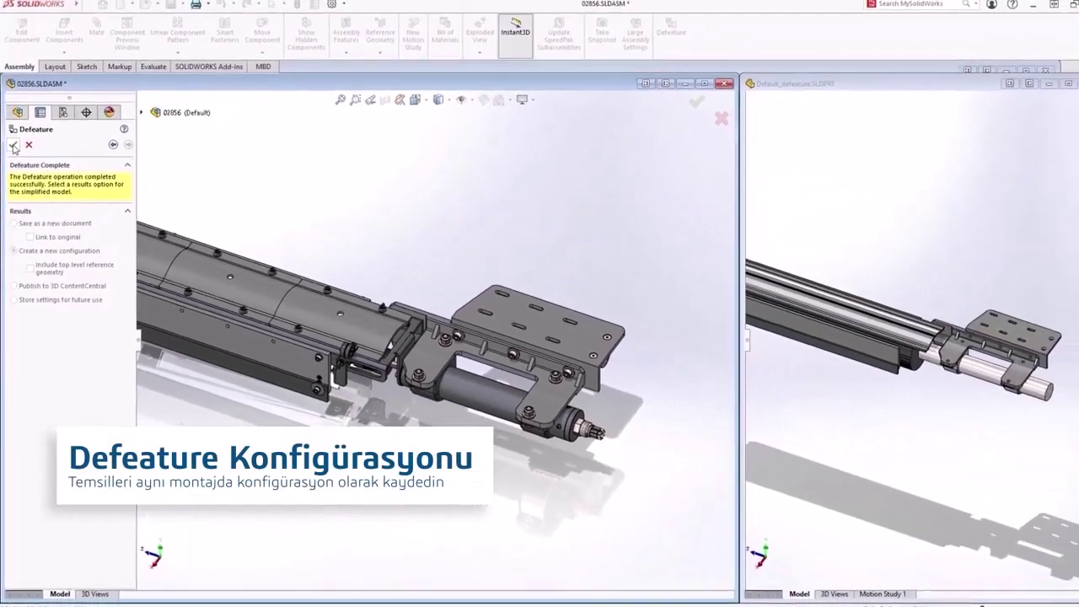
{"action": "left_click", "coordinate": [16, 110]}
{"action": "left_click", "coordinate": [19, 149]}
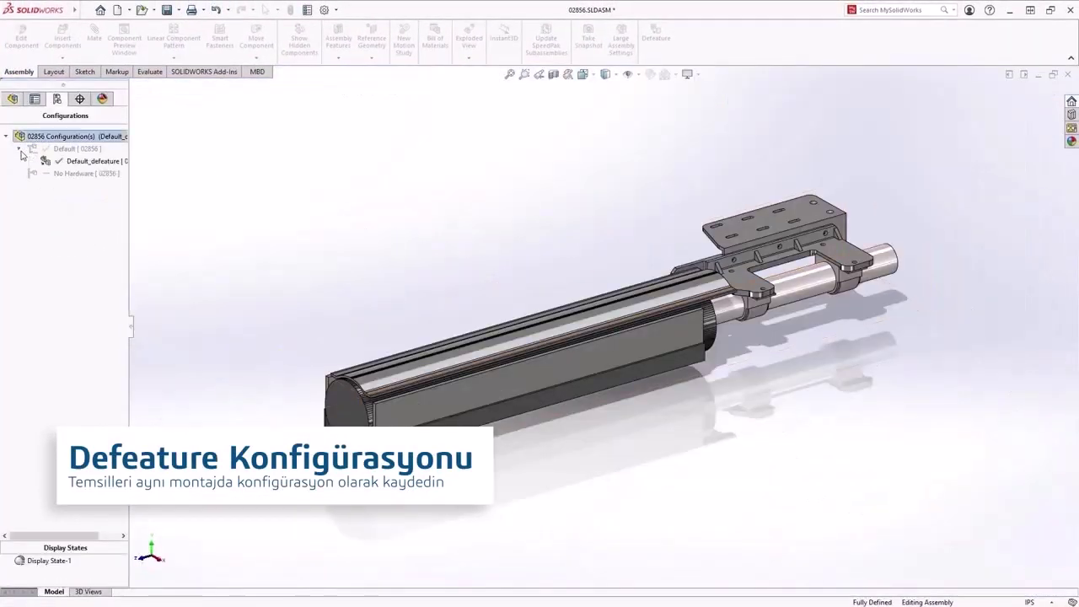
{"action": "double_click", "coordinate": [63, 149]}
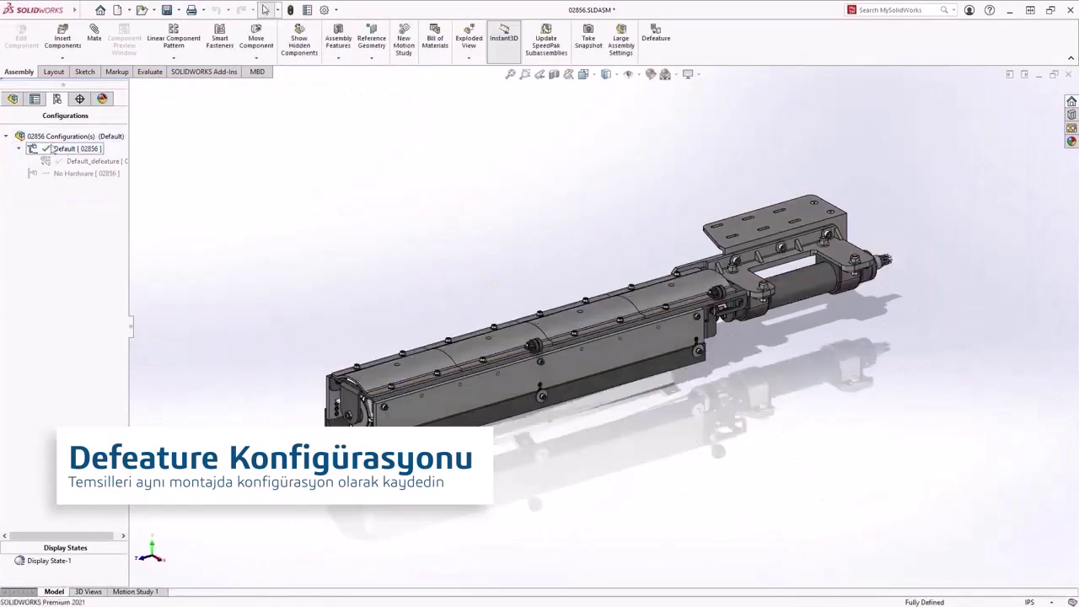
{"action": "left_click", "coordinate": [13, 100]}
{"action": "key", "text": "ctrl+Tab"}
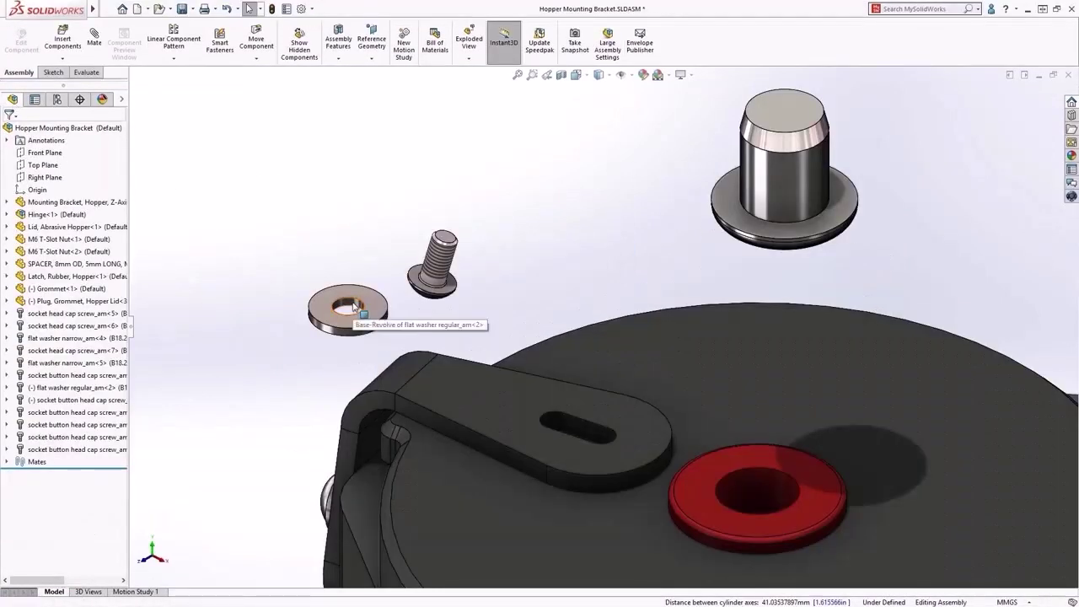
Step: Add a Center in Slot mate for the washer, then a 0–90° Limit Angle mate on the lid
{"action": "left_click", "coordinate": [353, 307]}
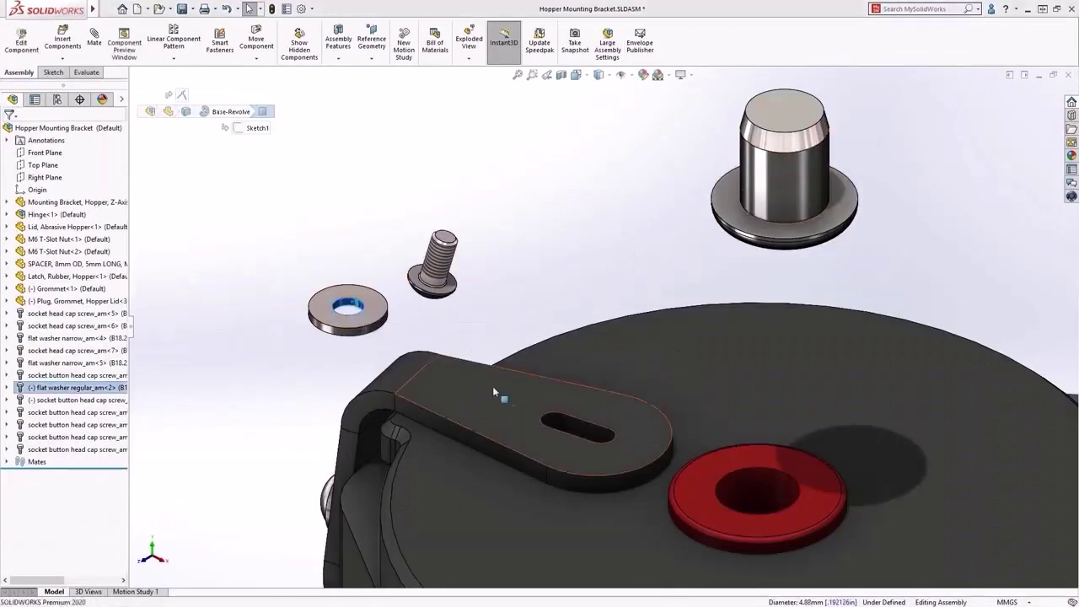
{"action": "left_click", "coordinate": [552, 426], "text": "ctrl"}
{"action": "left_click", "coordinate": [656, 413]}
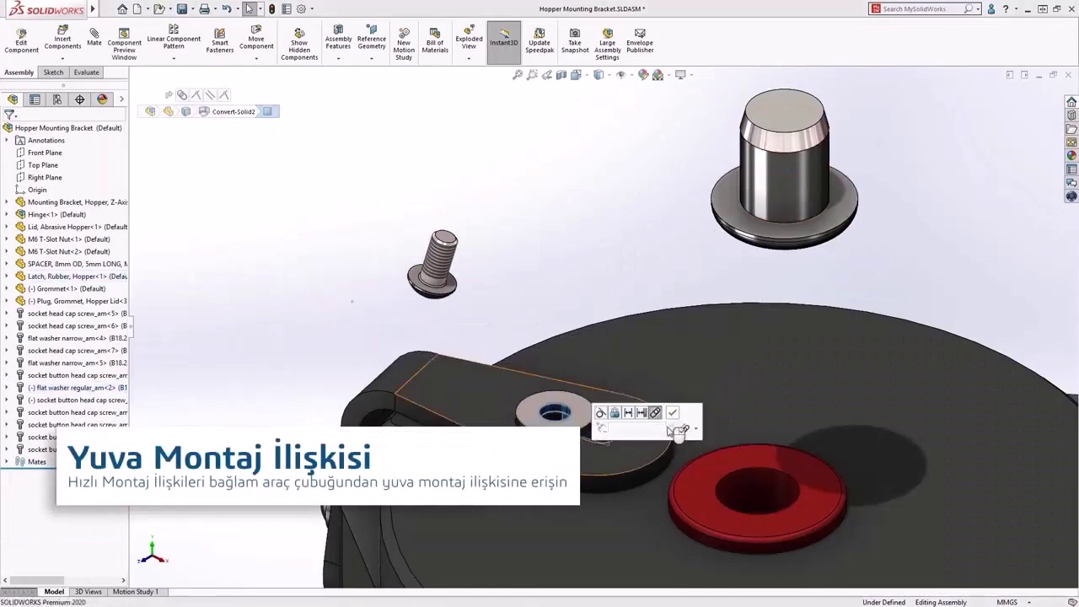
{"action": "left_click", "coordinate": [696, 430]}
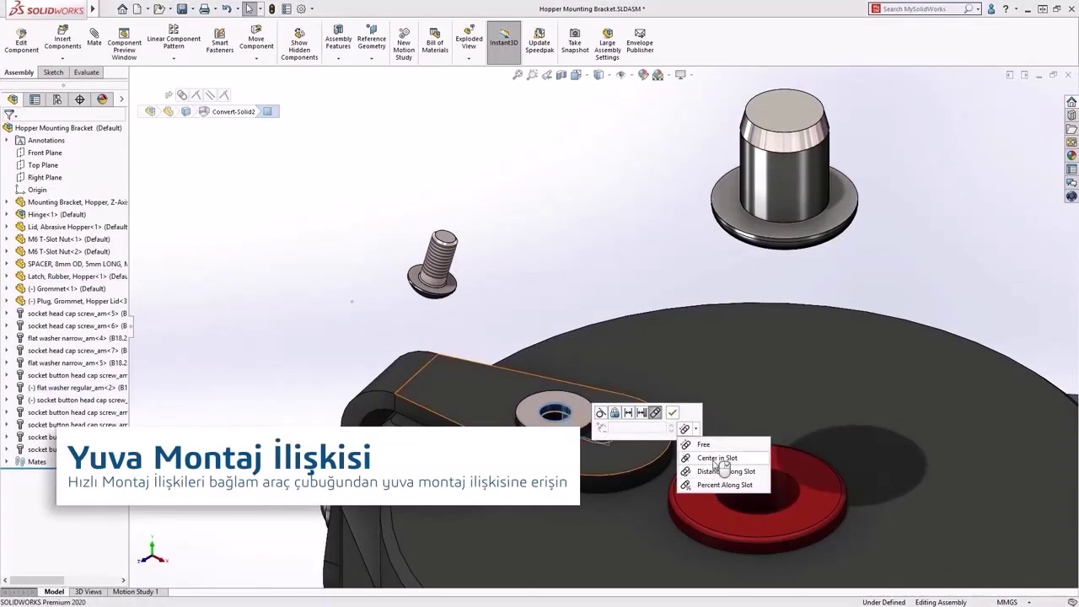
{"action": "left_click", "coordinate": [715, 459]}
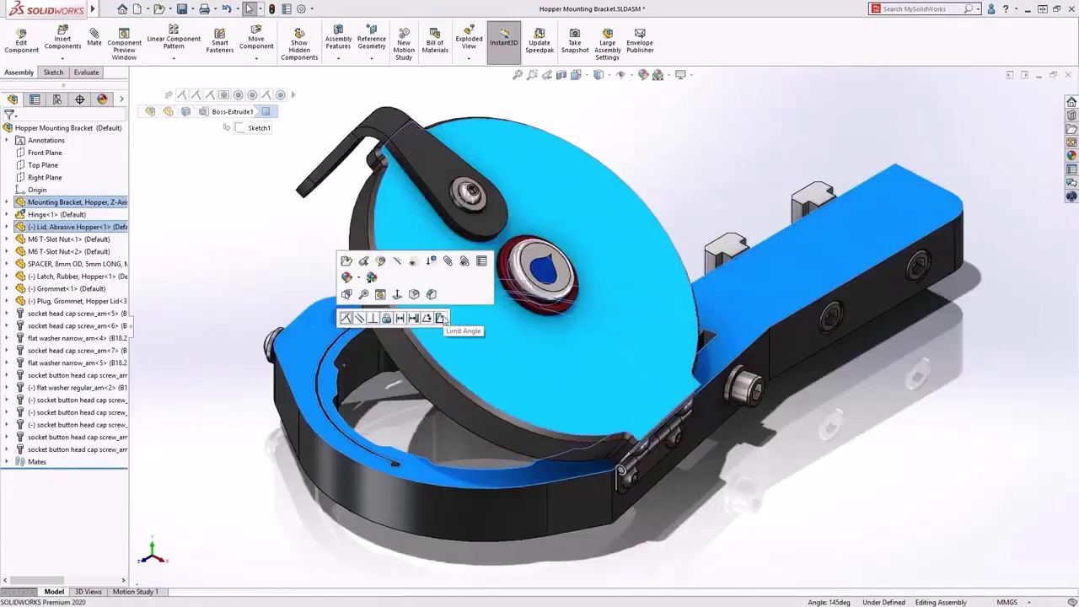
{"action": "left_click", "coordinate": [441, 318]}
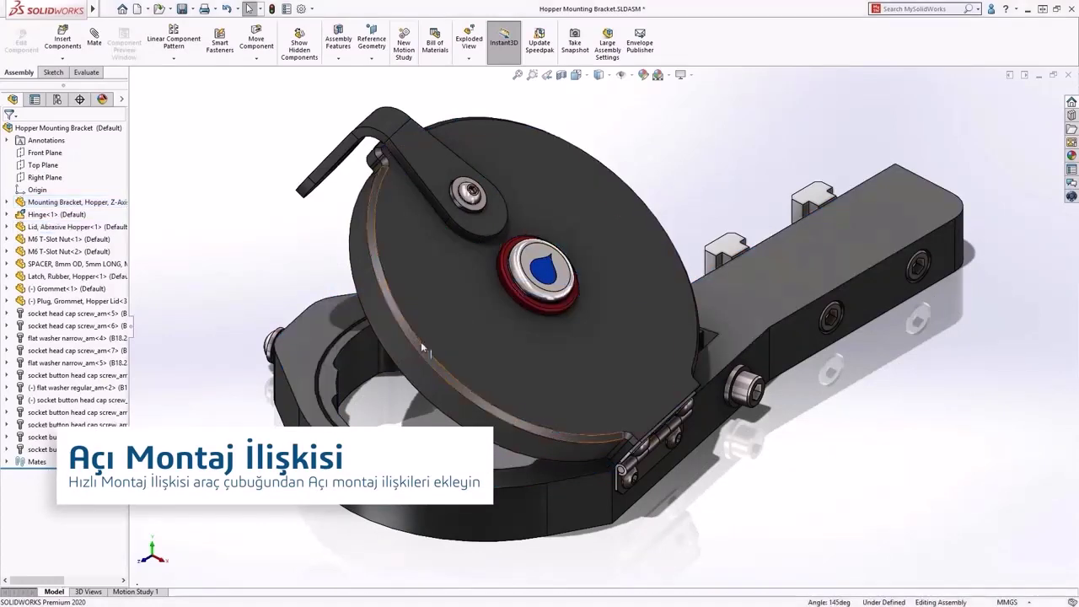
{"action": "left_click", "coordinate": [404, 344]}
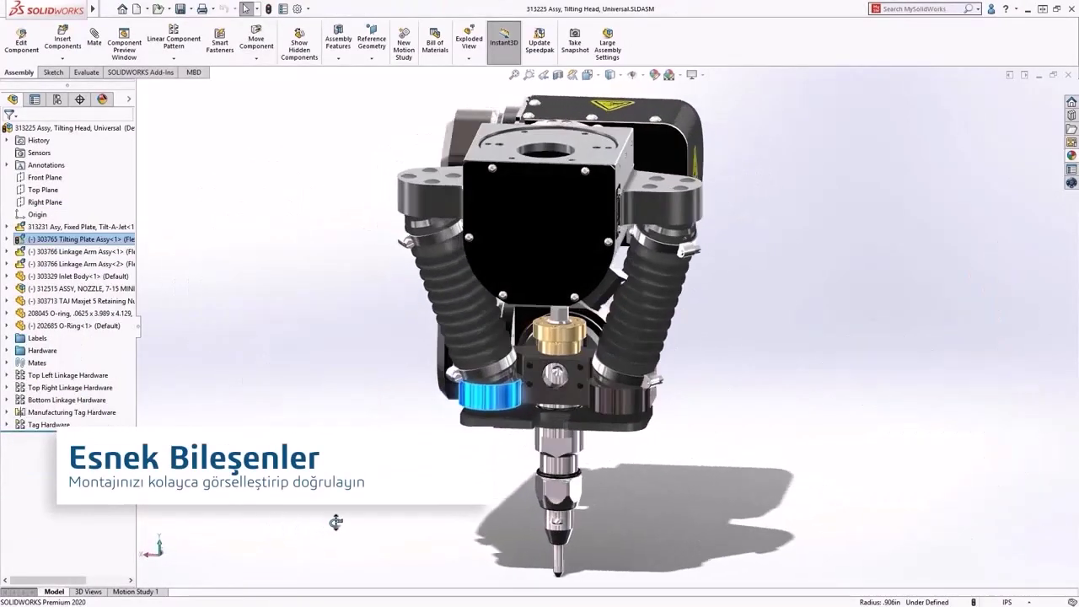
Step: Rotate the tilting head and drag the blue clamp to flex its linkage
{"action": "middle_click_drag", "start_coordinate": [335, 522], "coordinate": [364, 522]}
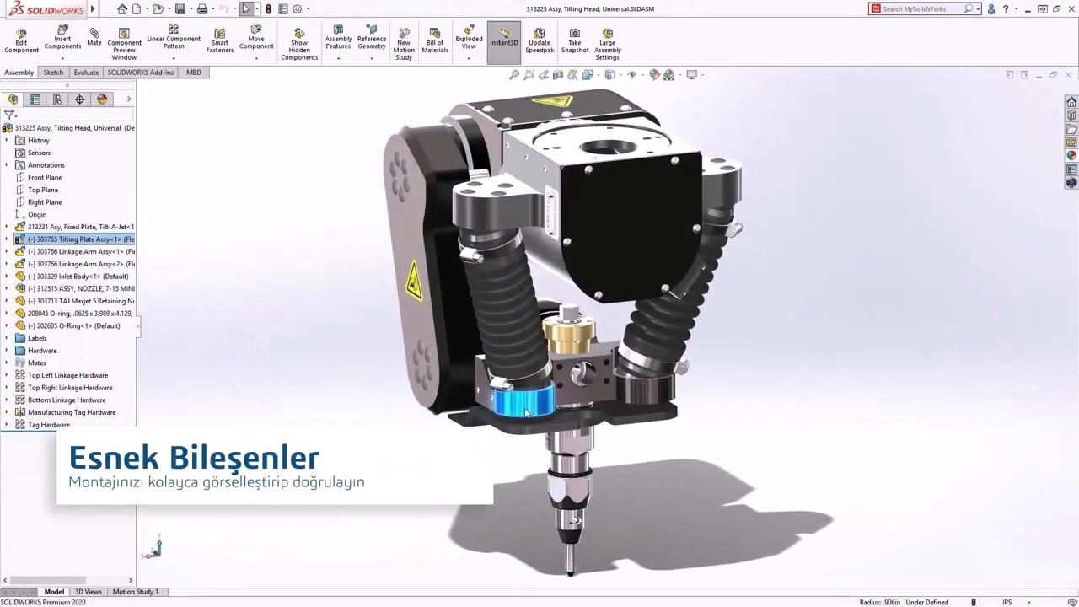
{"action": "left_click_drag", "start_coordinate": [533, 410], "coordinate": [522, 399]}
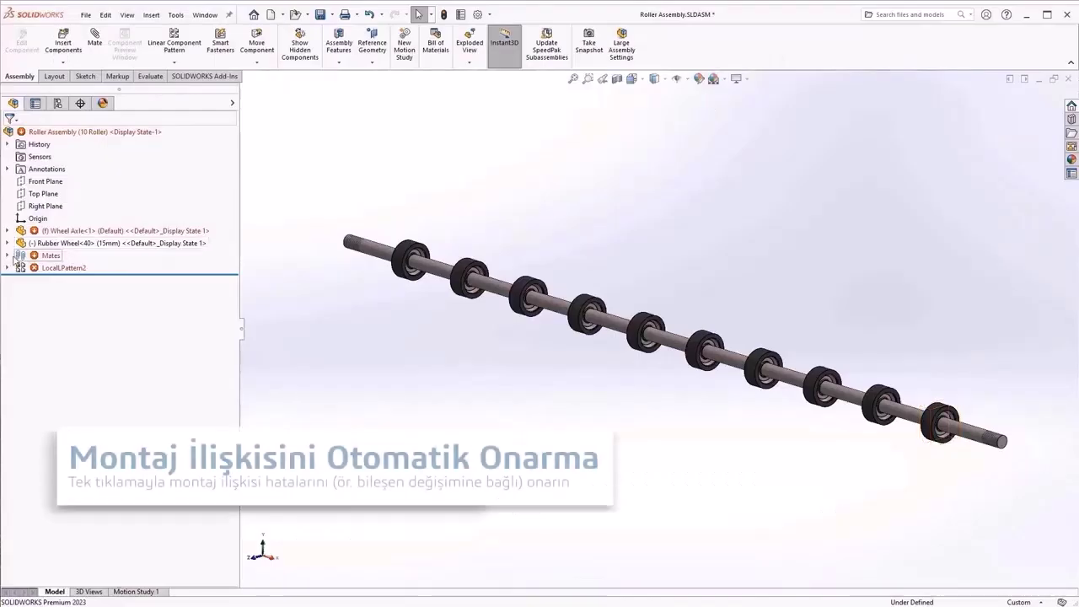
Step: Expand the Mates folder and auto-repair the errored Concentric1 mate
{"action": "left_click", "coordinate": [7, 256]}
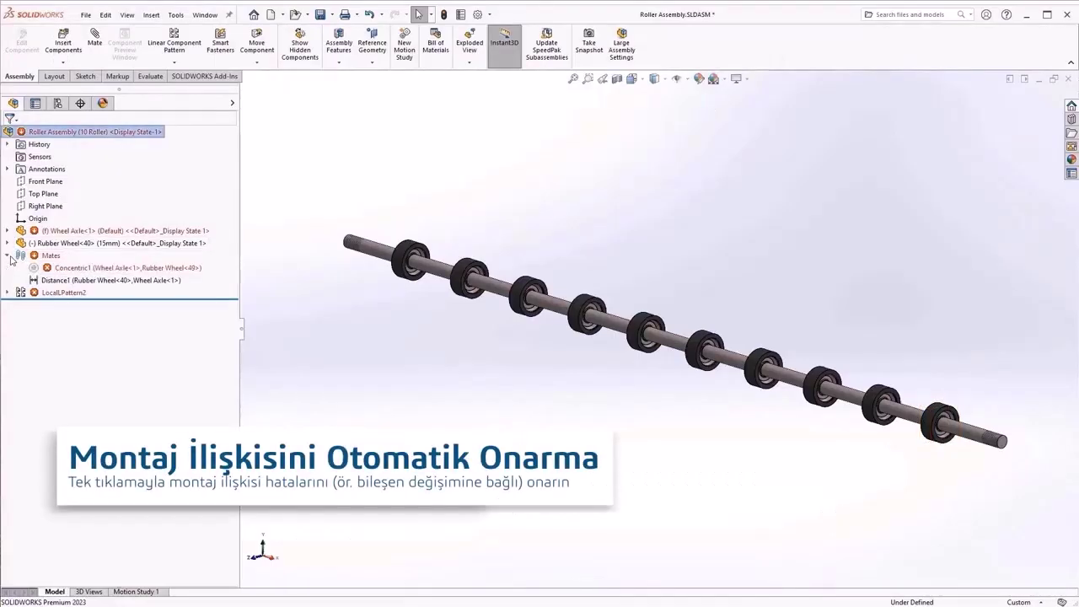
{"action": "right_click", "coordinate": [110, 274]}
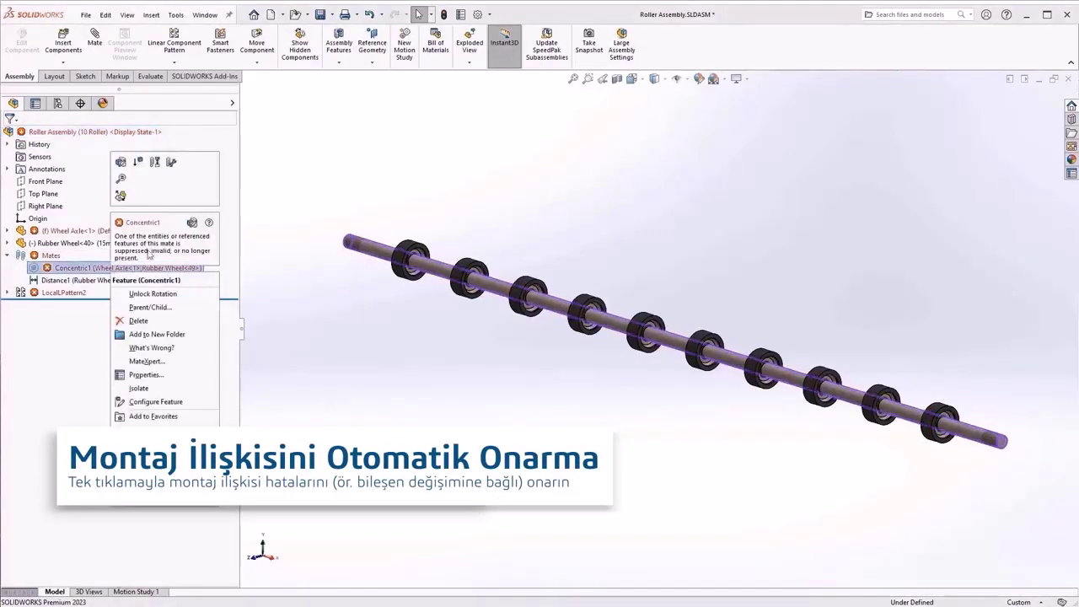
{"action": "left_click", "coordinate": [173, 163]}
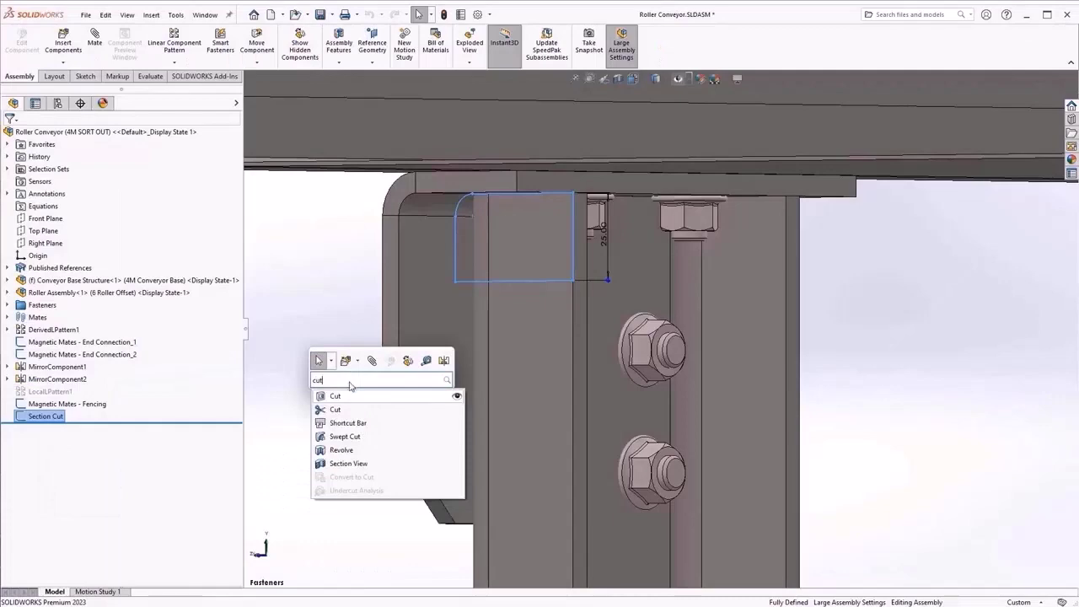
Step: Extrude-cut the sketch Up To Surface, ending at the selected frame face
{"action": "left_click", "coordinate": [336, 396]}
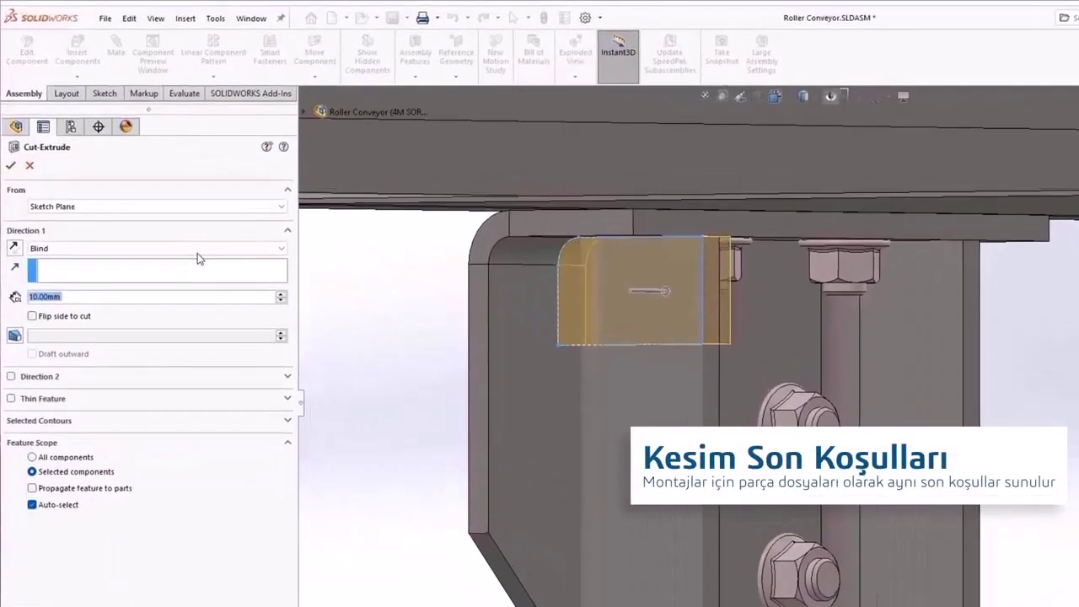
{"action": "left_click", "coordinate": [198, 251]}
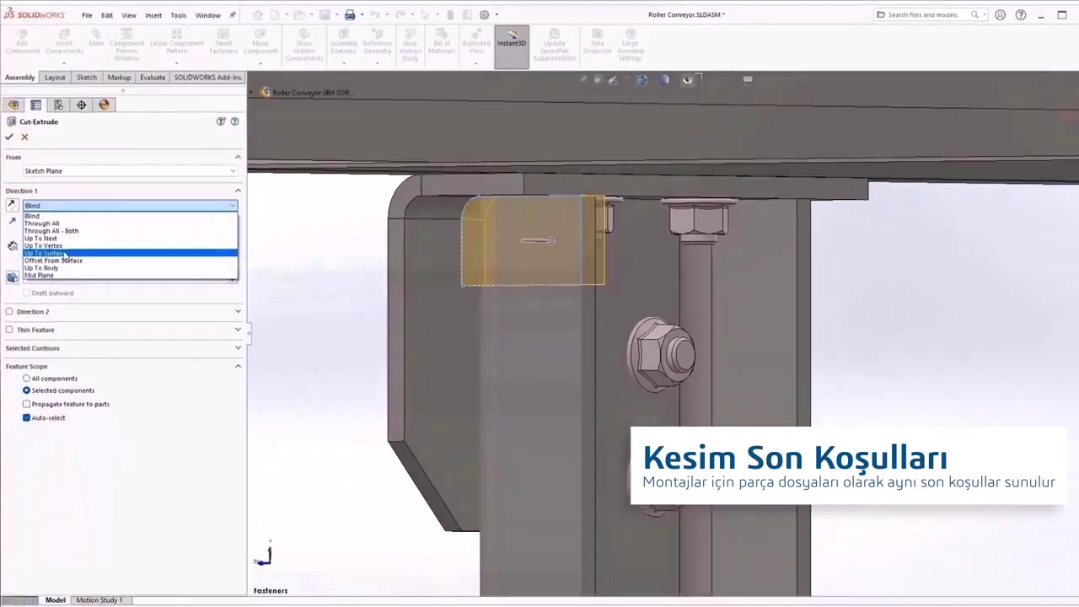
{"action": "left_click", "coordinate": [65, 253]}
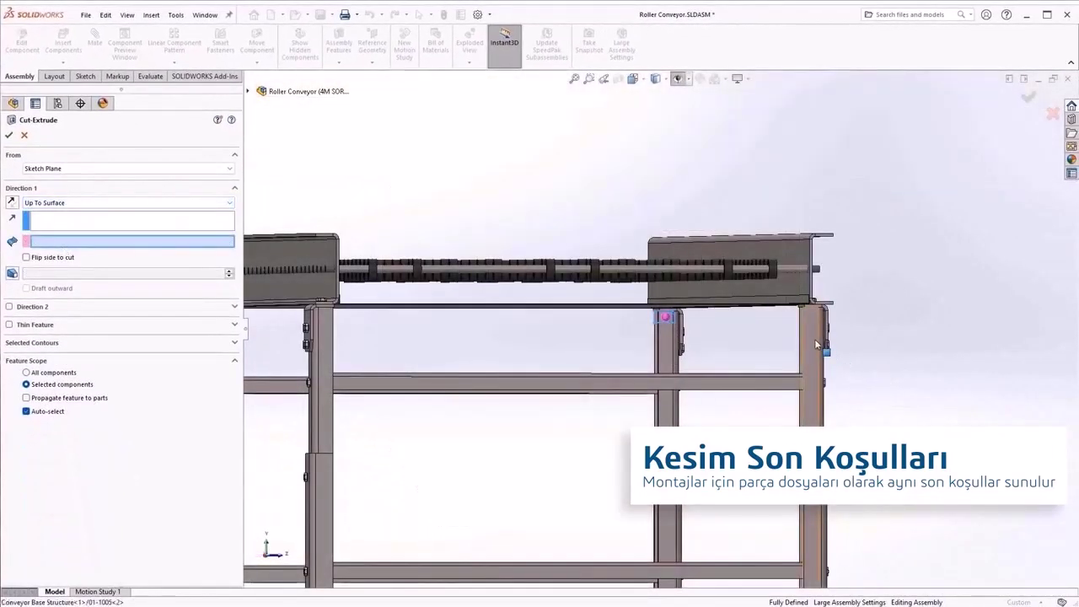
{"action": "left_click", "coordinate": [816, 344]}
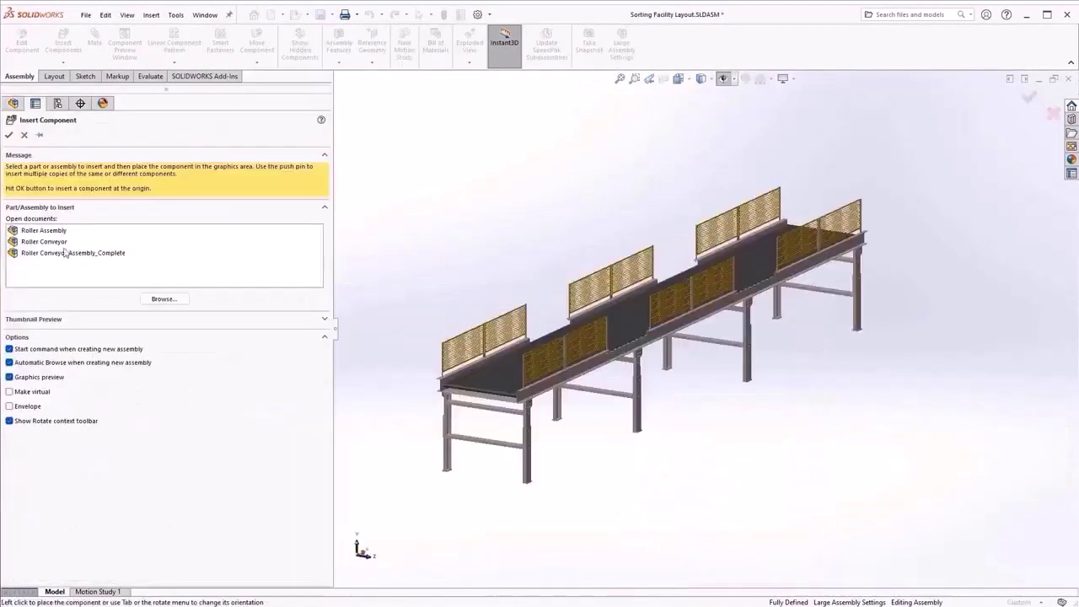
Step: Snap a Roller Conveyor Assembly_Complete onto the magnetic connector and add a Design Library Collection Basket
{"action": "left_click", "coordinate": [59, 253]}
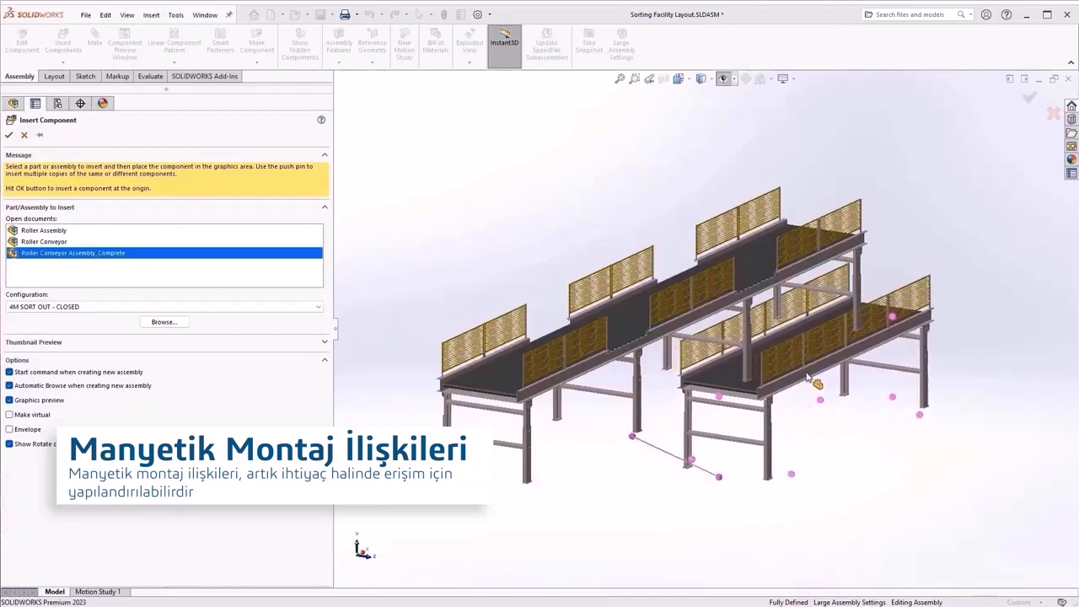
{"action": "left_click", "coordinate": [807, 376]}
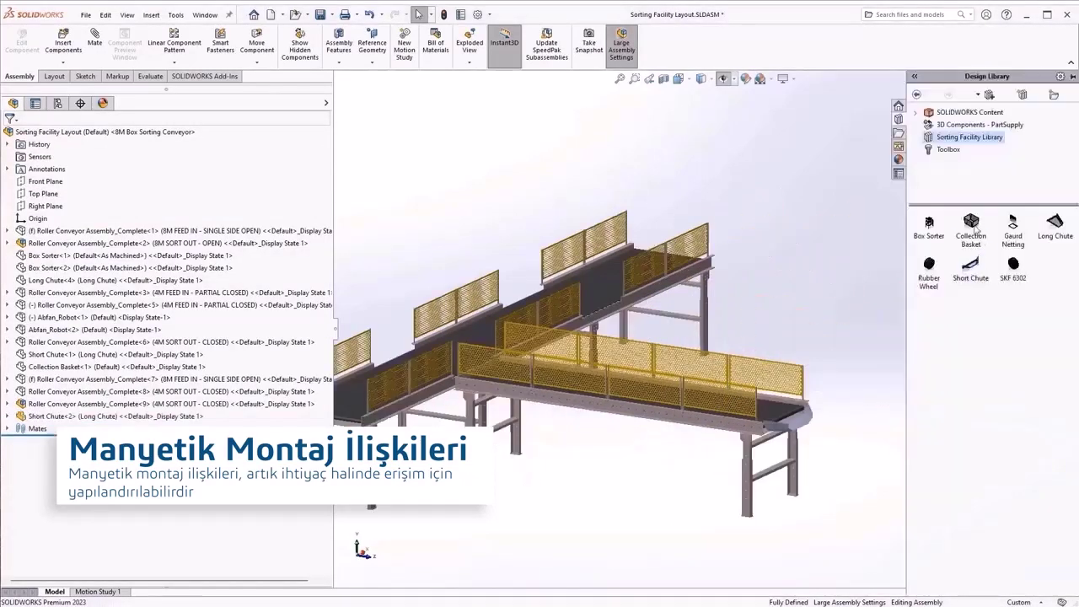
{"action": "left_click_drag", "start_coordinate": [971, 223], "coordinate": [848, 468]}
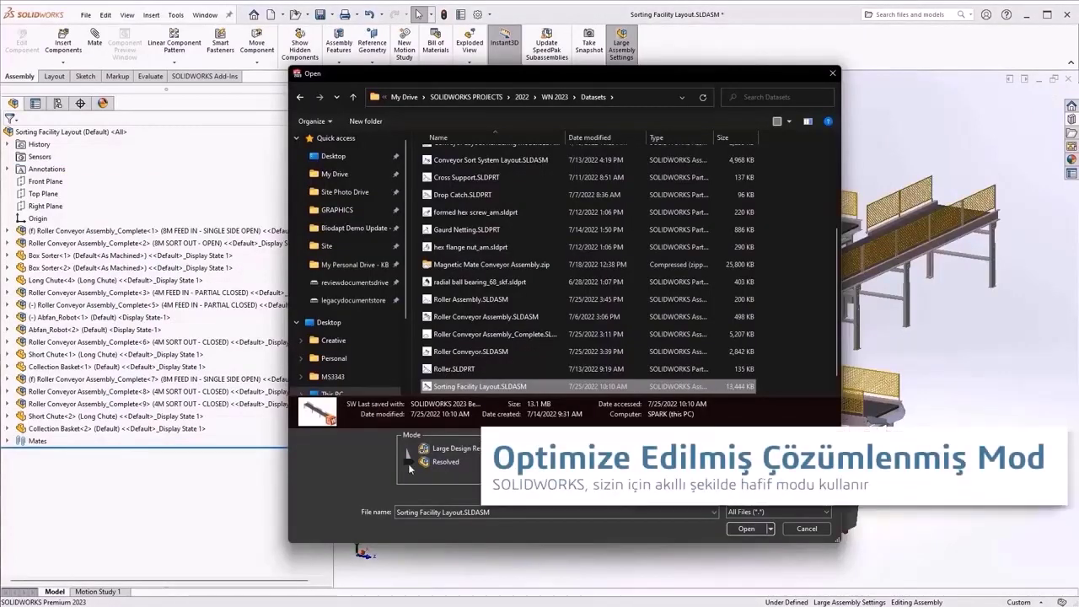
Step: Dismiss the Open dialog to view the full layout, then show the Performance system options
{"action": "left_click", "coordinate": [793, 532]}
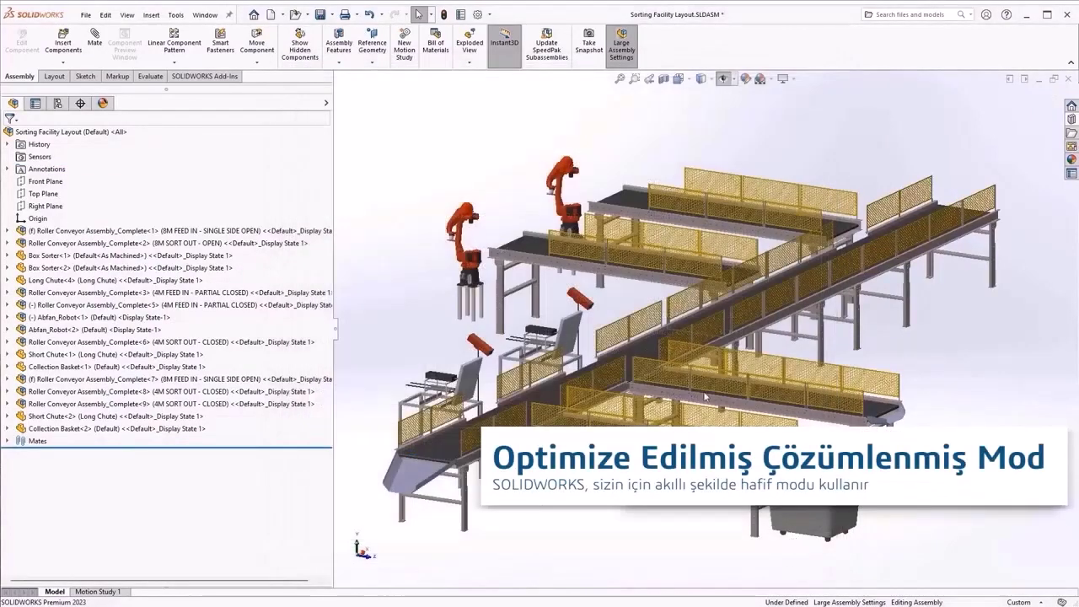
{"action": "left_click", "coordinate": [478, 15]}
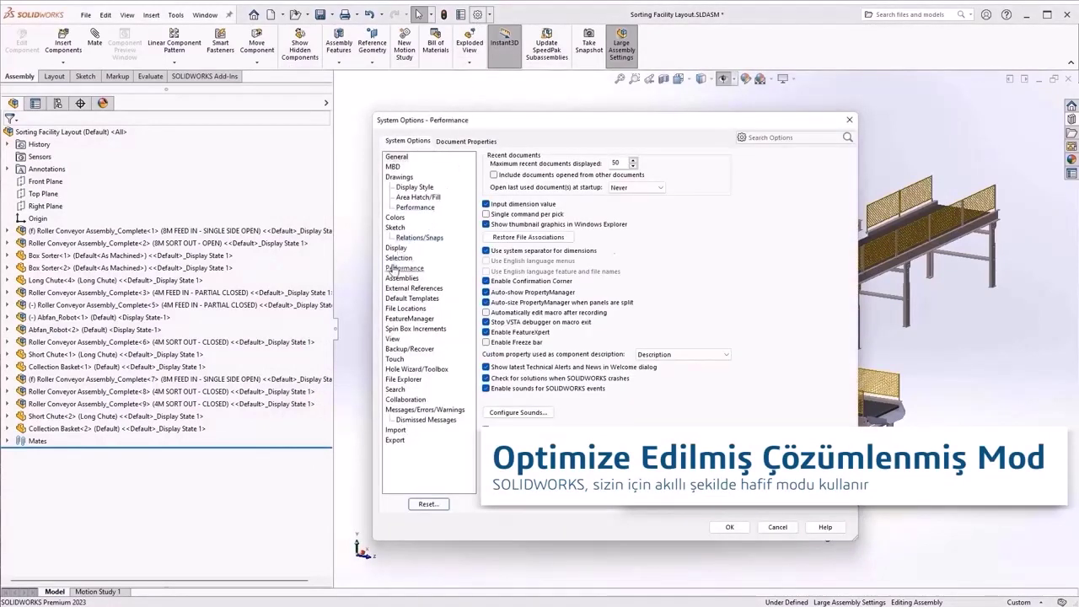
{"action": "left_click", "coordinate": [396, 268]}
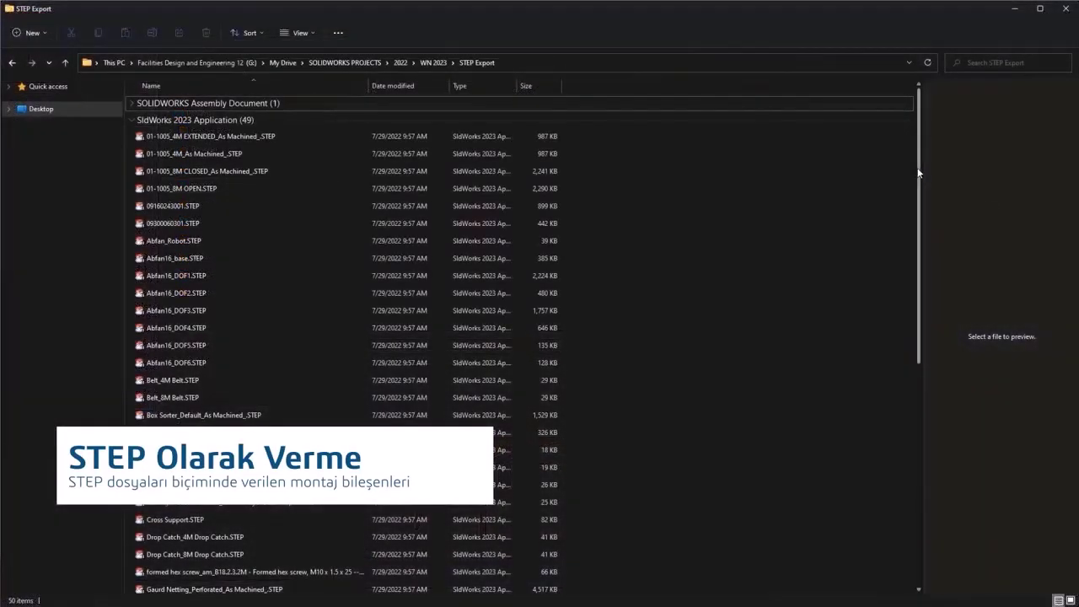
Step: Scroll through the STEP Export folder's exported component files, such as Abfan_Robot.STEP
{"action": "left_click_drag", "start_coordinate": [919, 172], "coordinate": [919, 306]}
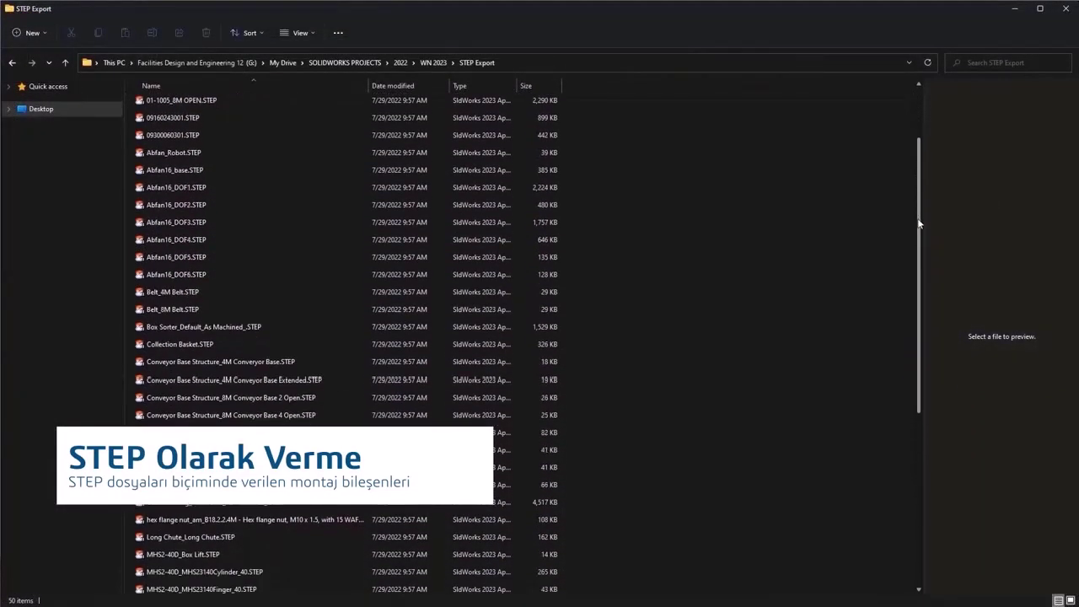